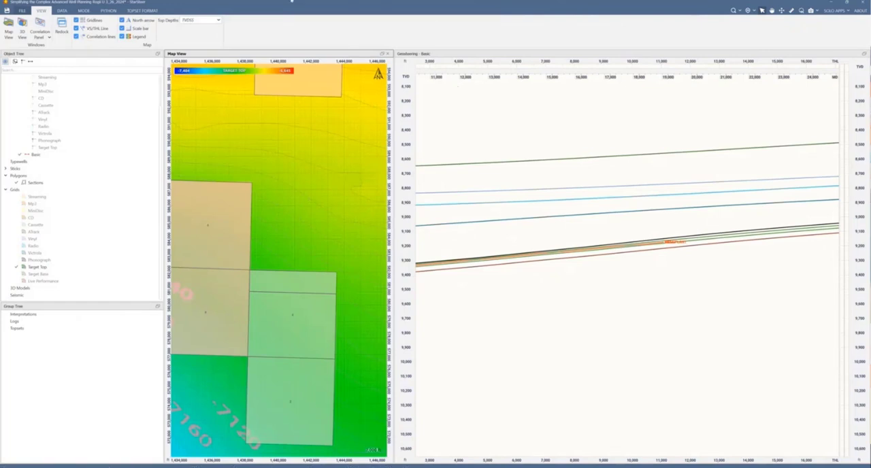
Step: Create a new well planning area on the map and set its azimuth to 1.50°
click(83, 11)
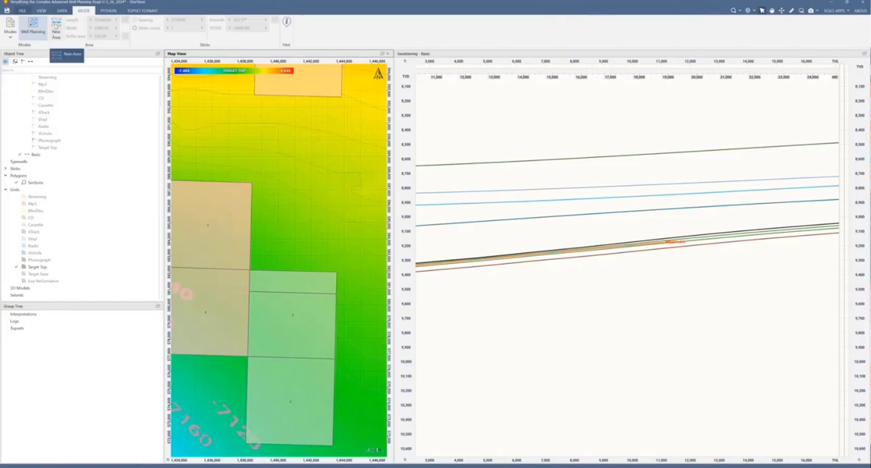
click(55, 28)
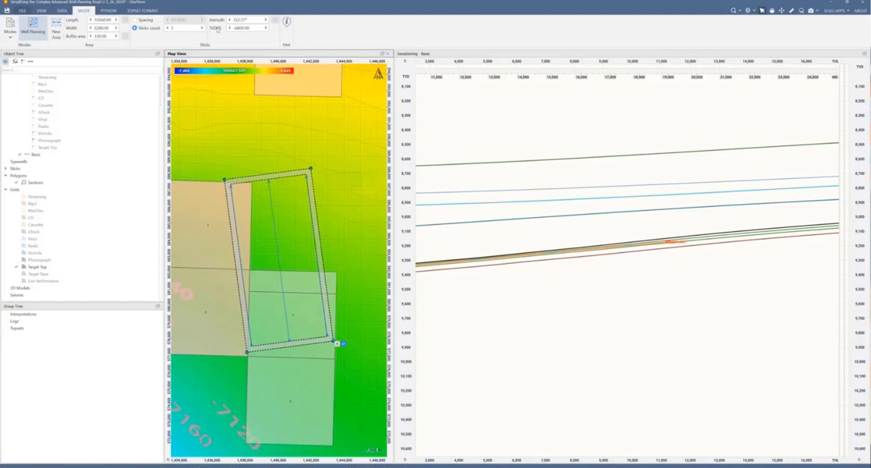
double_click(258, 20)
drag(256, 21, 229, 21)
text(0)
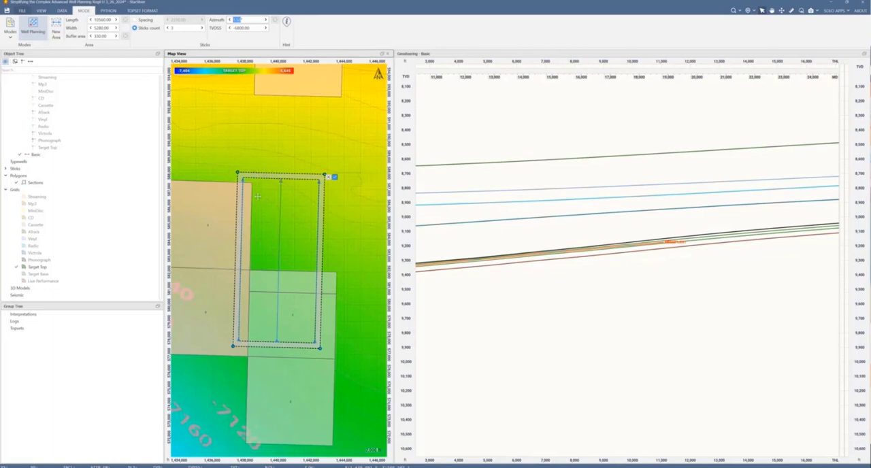
Step: Move the planning area onto the green sections and align its two northern corners with the section corners
drag(259, 194, 269, 295)
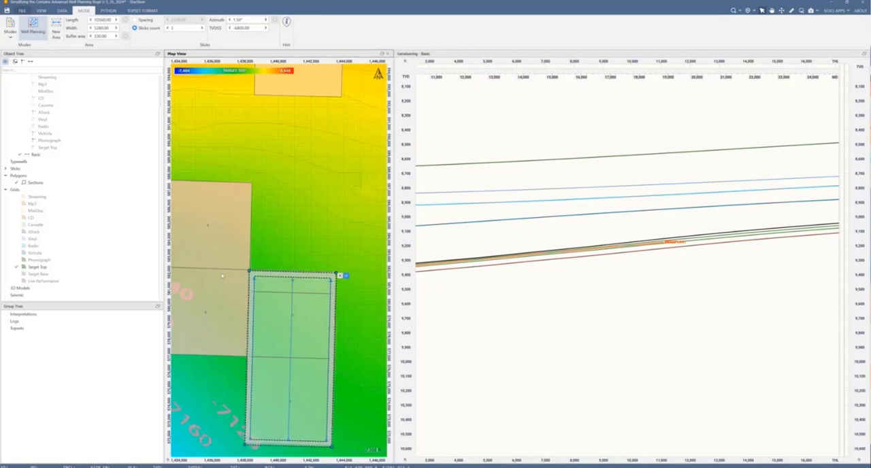
scroll(269, 295, up, 8)
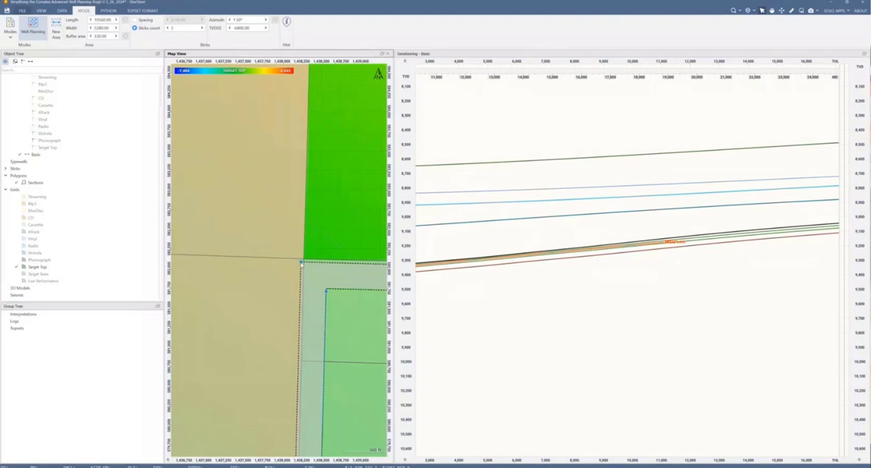
drag(300, 262, 304, 260)
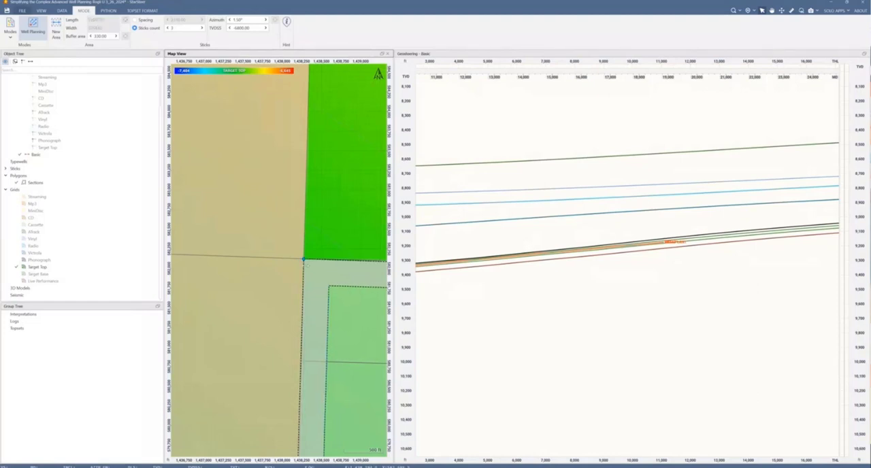
scroll(308, 265, down, 4)
drag(342, 233, 187, 234)
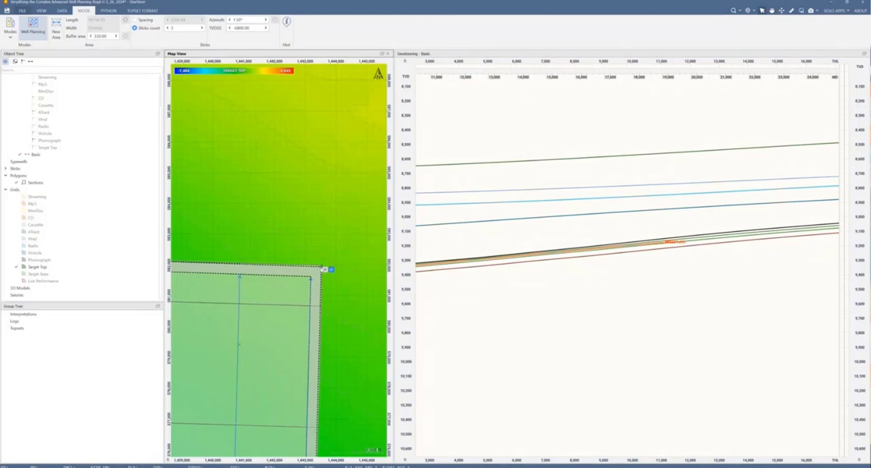
drag(322, 267, 324, 265)
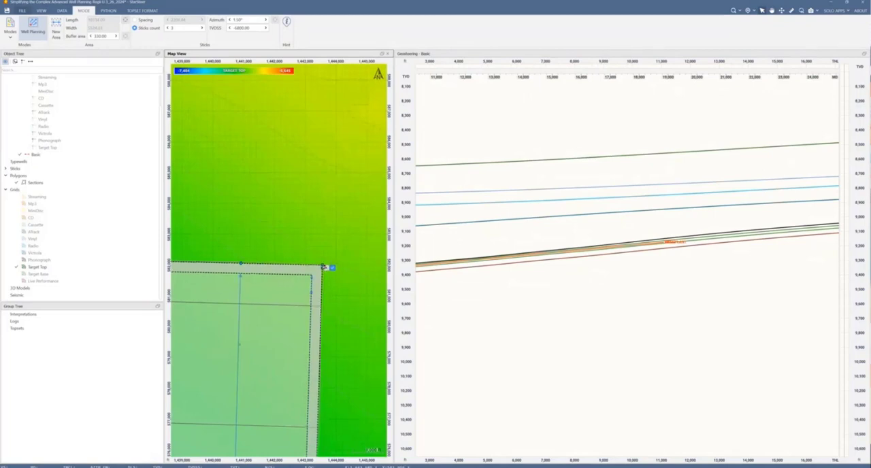
Step: Align the planning area's two southern corners with the southern corners of the green sections
scroll(326, 289, down, 4)
drag(348, 333, 348, 270)
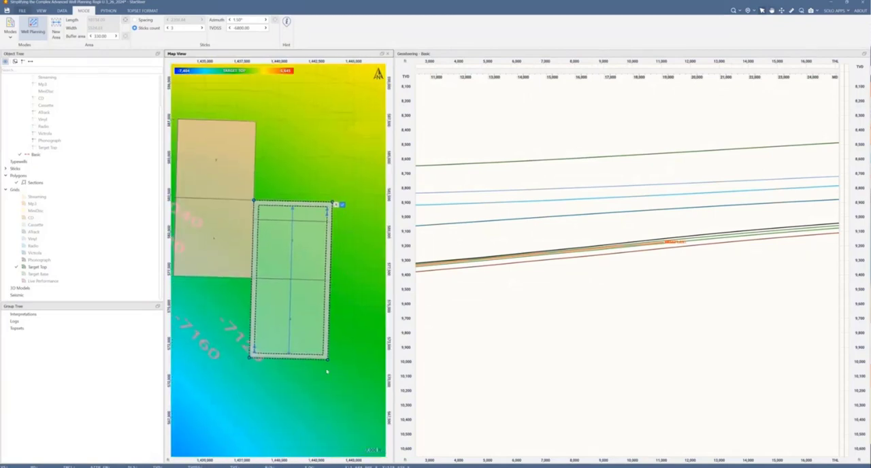
scroll(330, 368, up, 4)
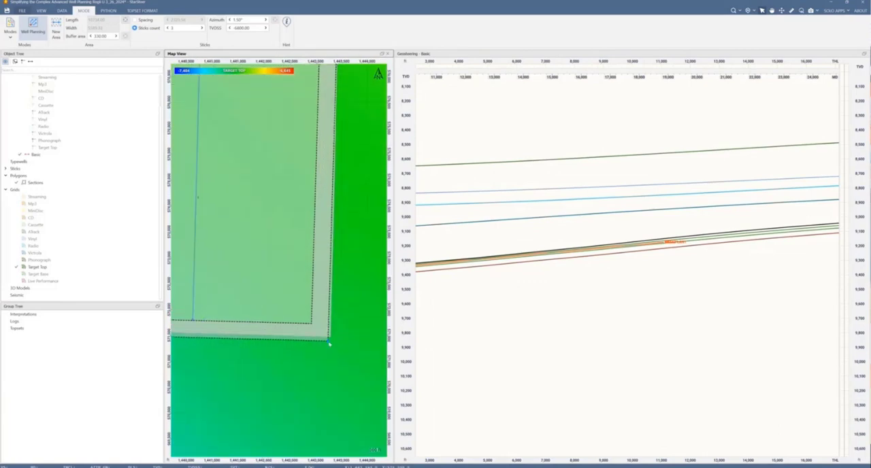
drag(329, 344, 379, 342)
scroll(326, 342, down, 2)
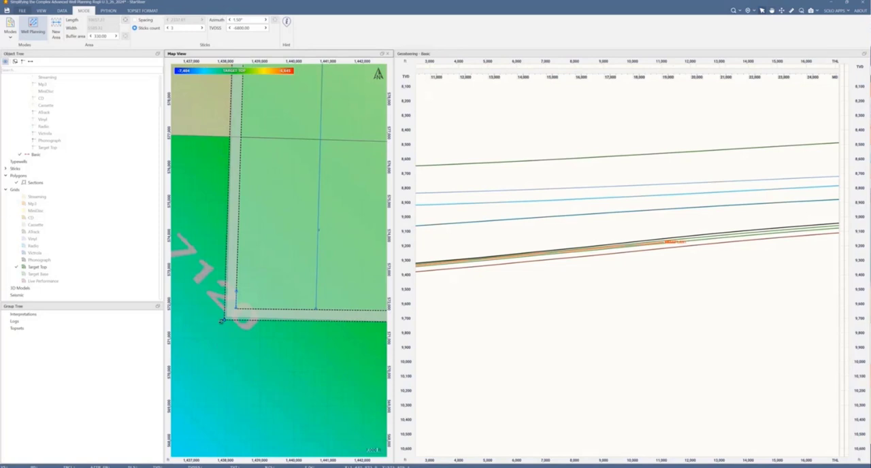
drag(223, 321, 227, 319)
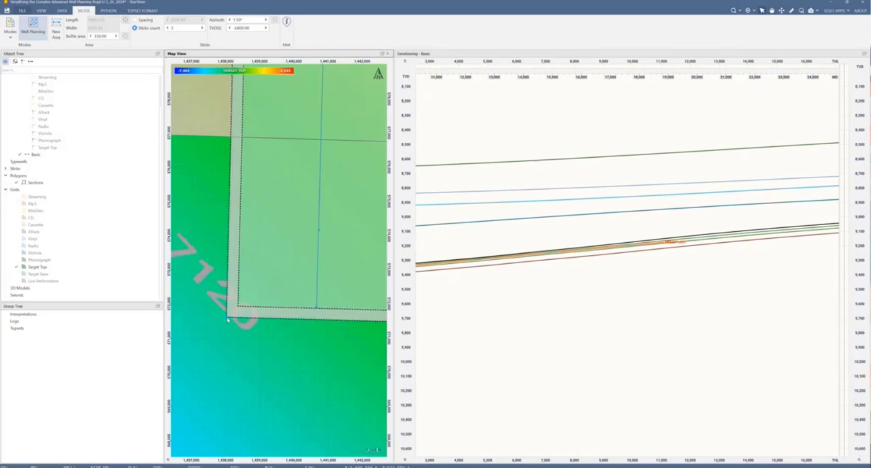
scroll(260, 333, down, 2)
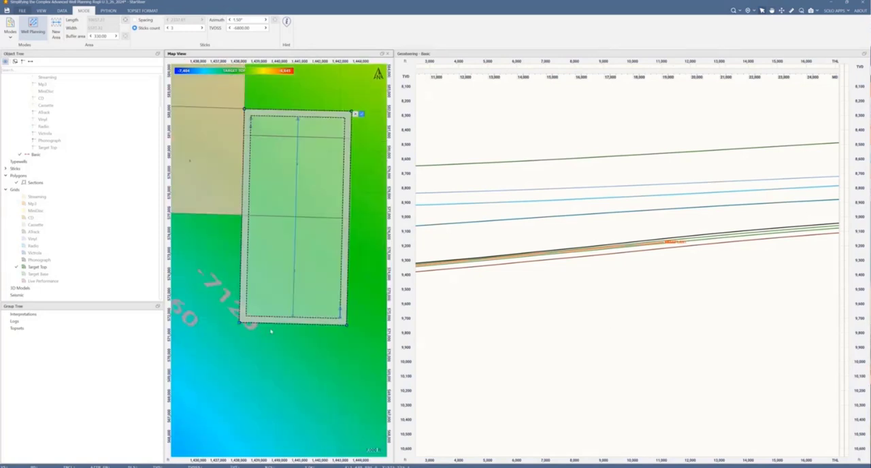
Step: Set the planning area's sticks count to 5, then switch to a fixed stick spacing of 1125
scroll(271, 332, down, 1)
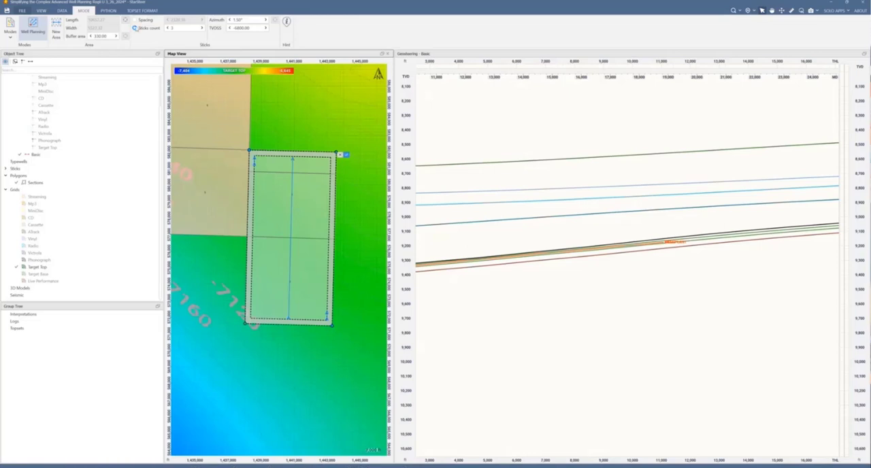
drag(177, 27, 166, 28)
text(3)
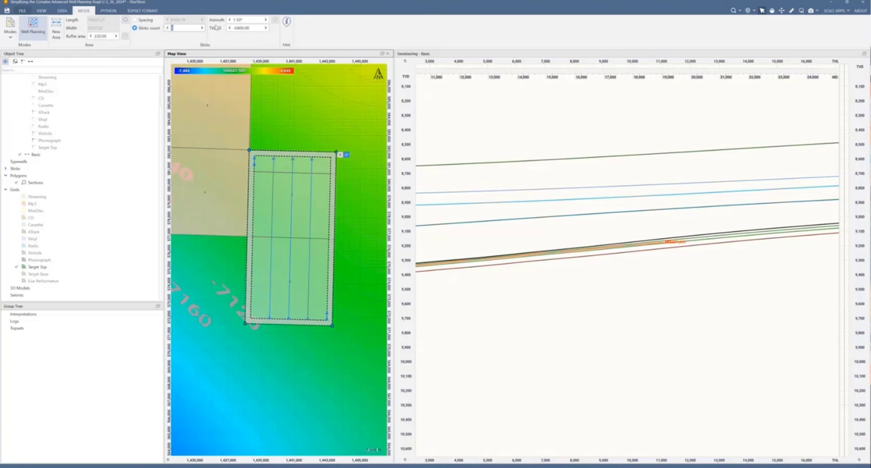
click(135, 20)
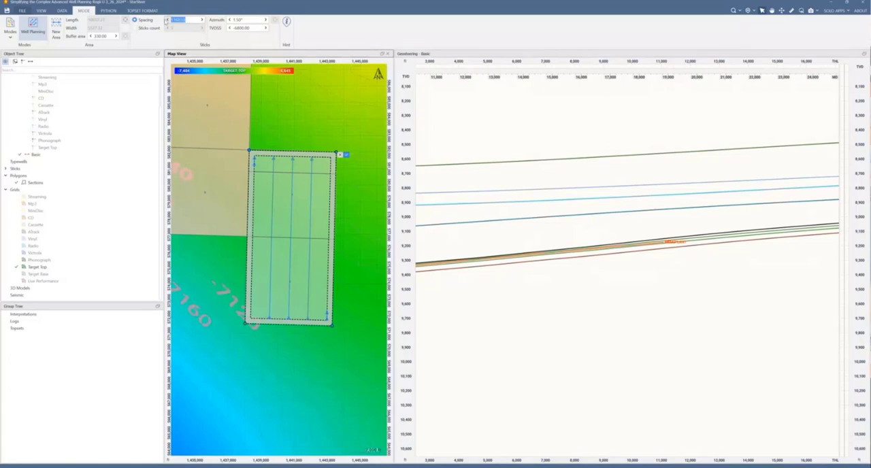
text(1125)
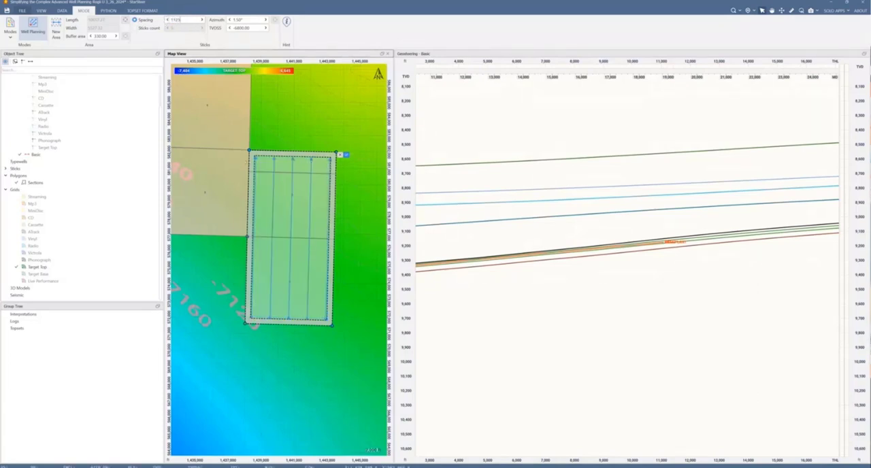
Step: Check the stick layout, accept the planning area to generate its pad of sticks, and collapse Pad1 in the object tree
scroll(253, 172, up, 3)
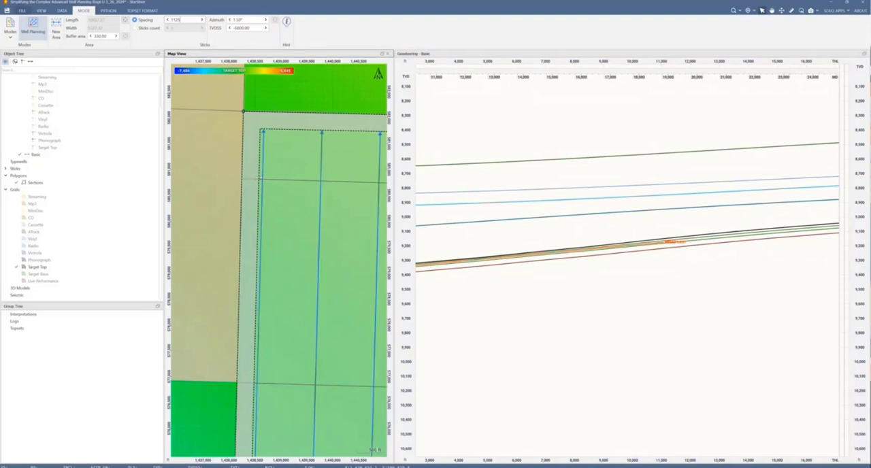
scroll(263, 192, down, 4)
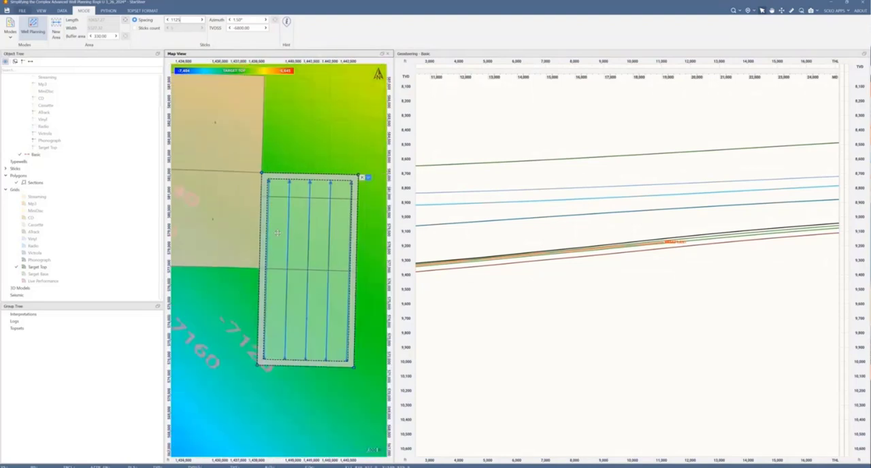
scroll(317, 286, down, 4)
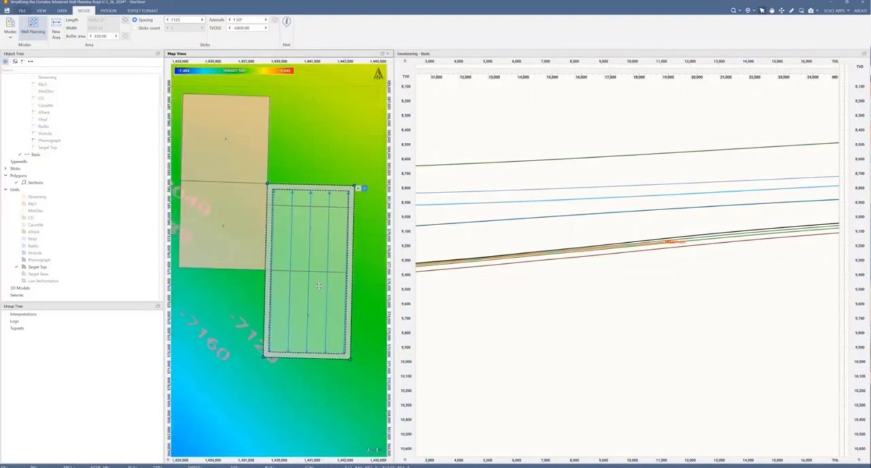
scroll(319, 280, up, 5)
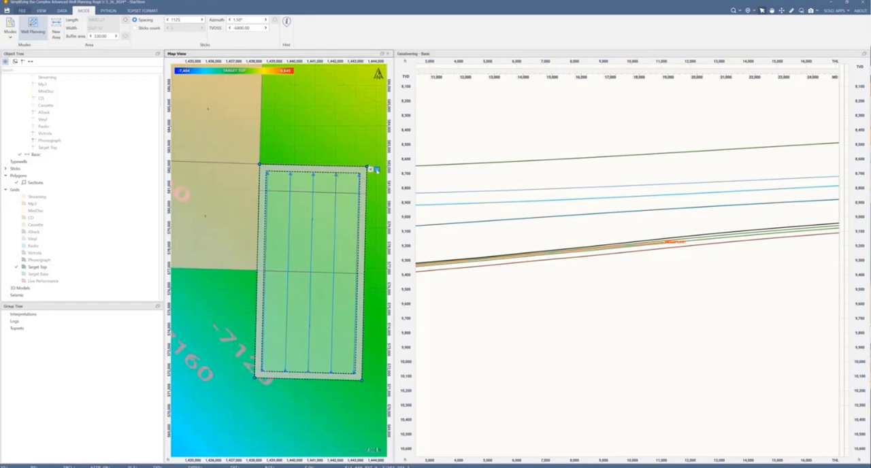
click(376, 169)
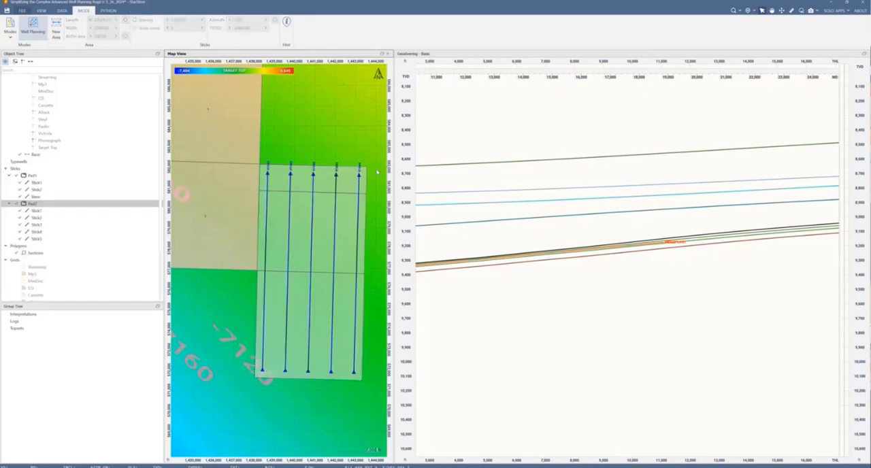
click(9, 175)
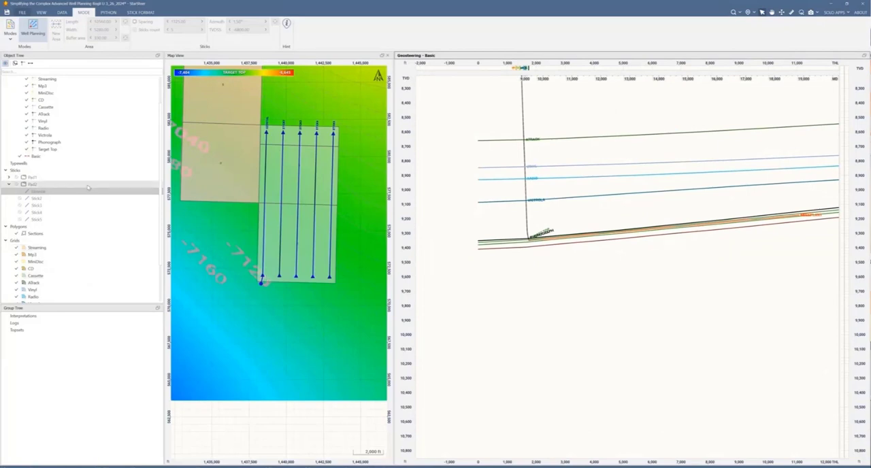
Step: Create a well from the first stick in Pad2 and collapse the Basic well in the object tree
right_click(39, 194)
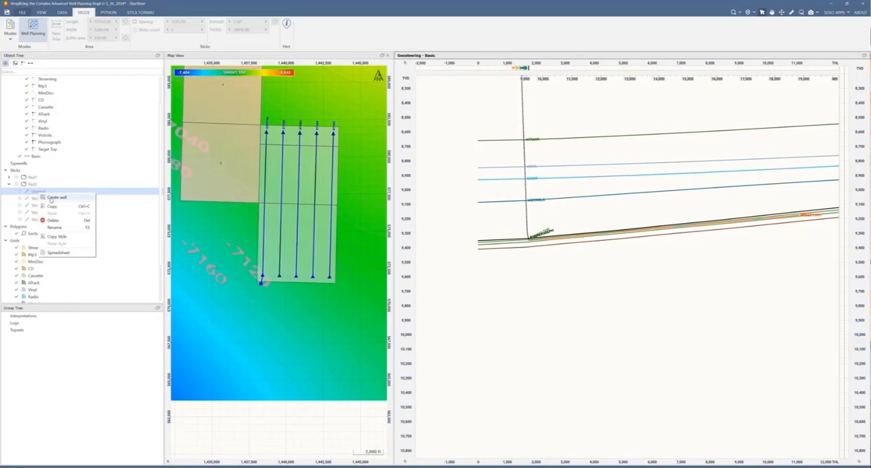
click(54, 197)
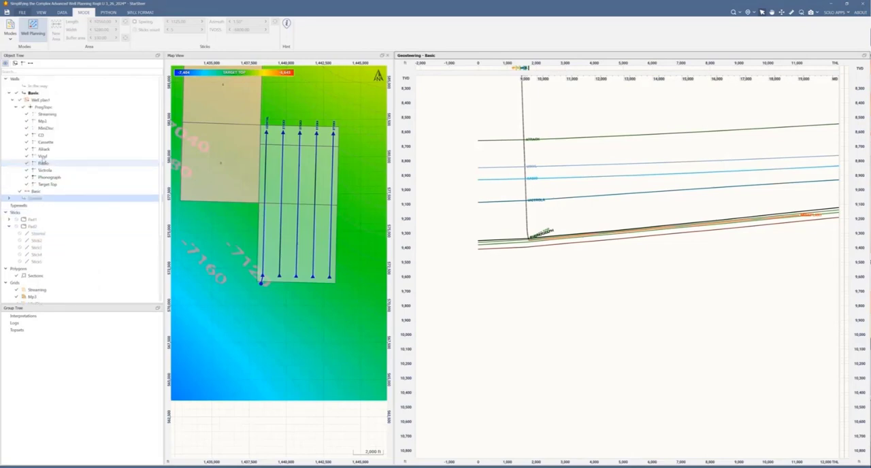
click(11, 93)
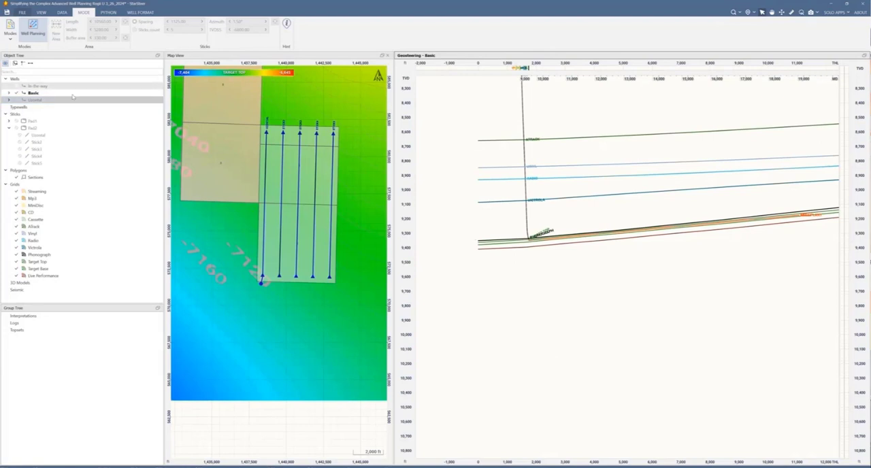
Step: Make the Uzontal well active and display its target line in the geosteering view
click(41, 100)
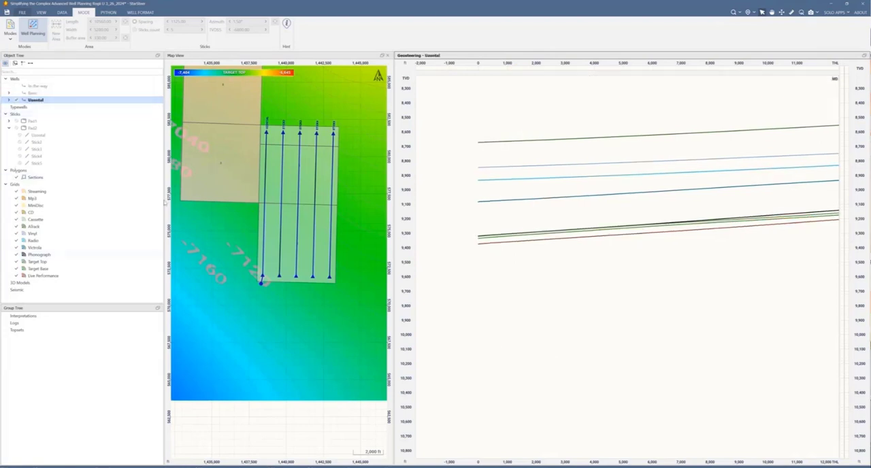
click(8, 101)
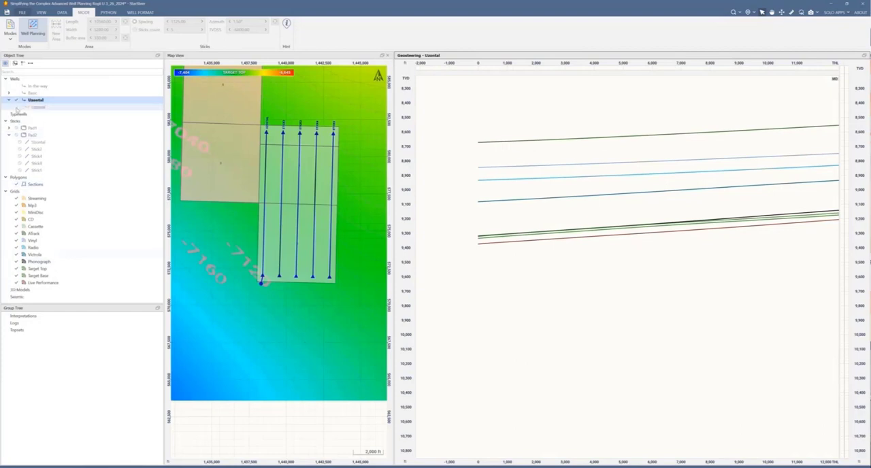
click(19, 107)
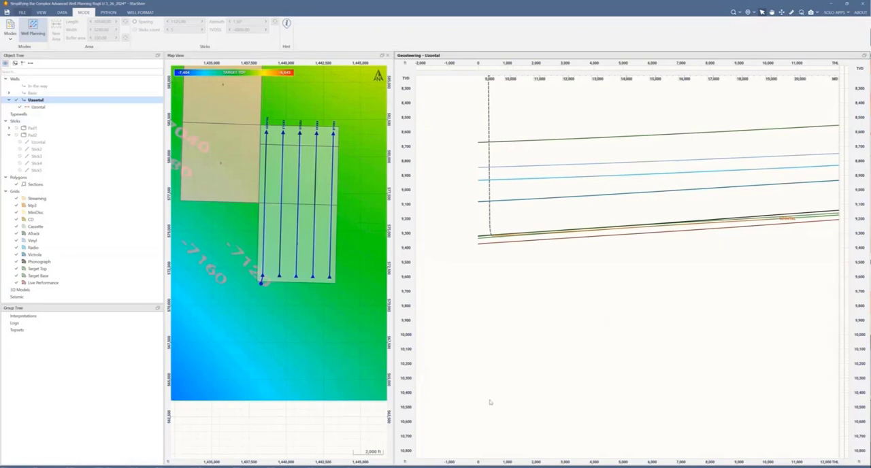
Step: Display the Uzontal well and its target line in the map view
click(325, 402)
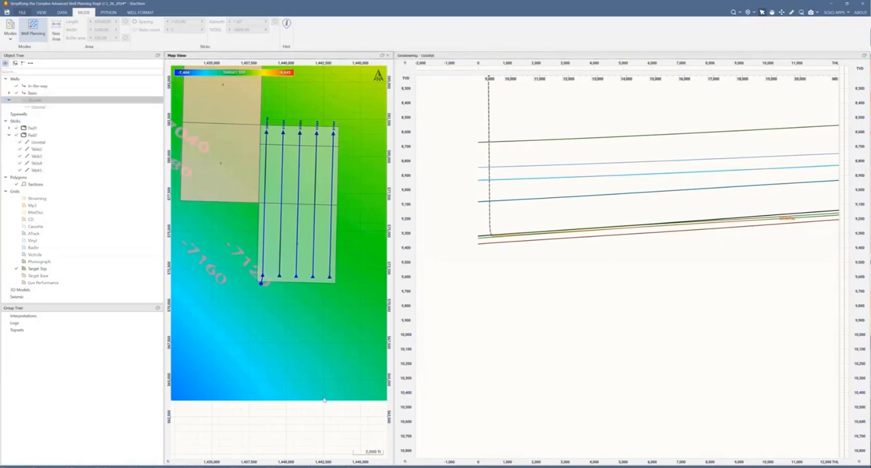
click(20, 107)
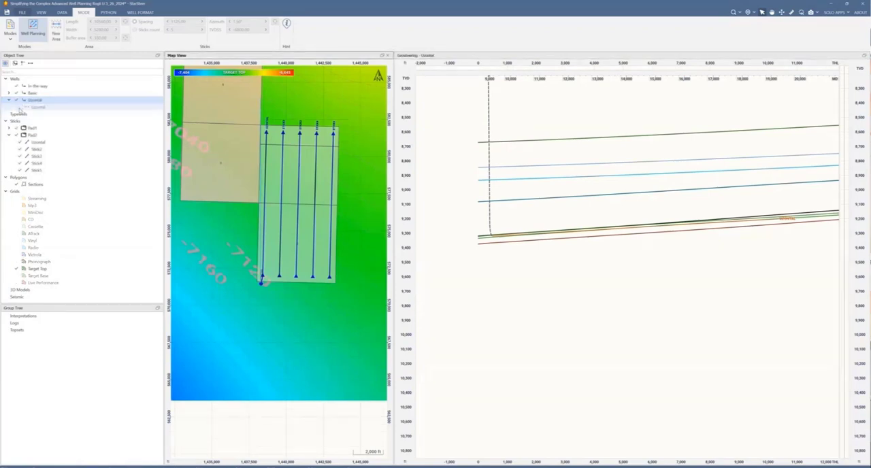
click(19, 108)
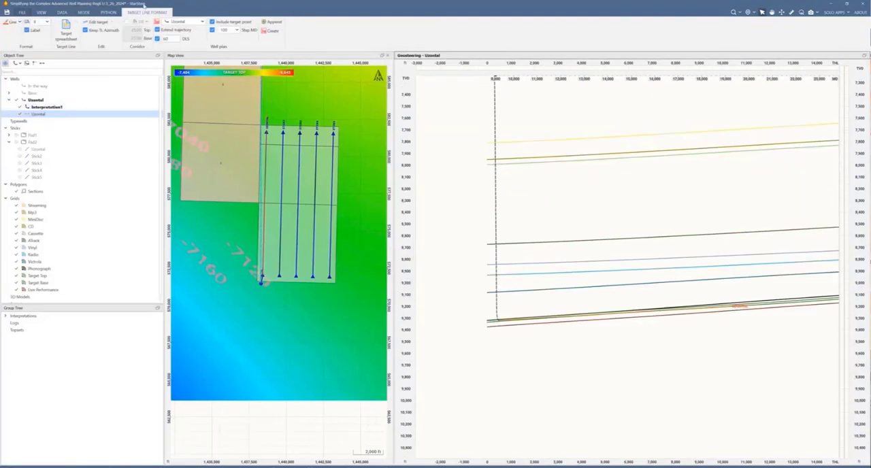
Step: Turn on target editing for the Uzontal target line and bring the whole line into view on the map
click(96, 22)
scroll(496, 334, up, 2)
scroll(498, 332, up, 1)
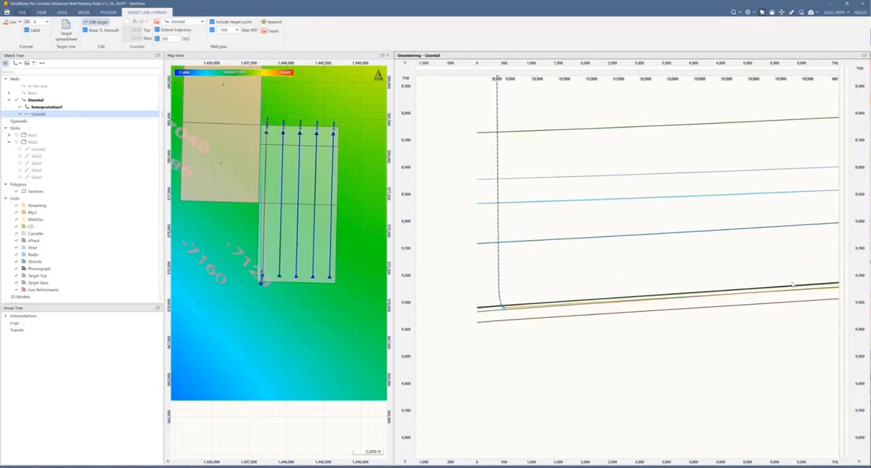
scroll(792, 284, down, 2)
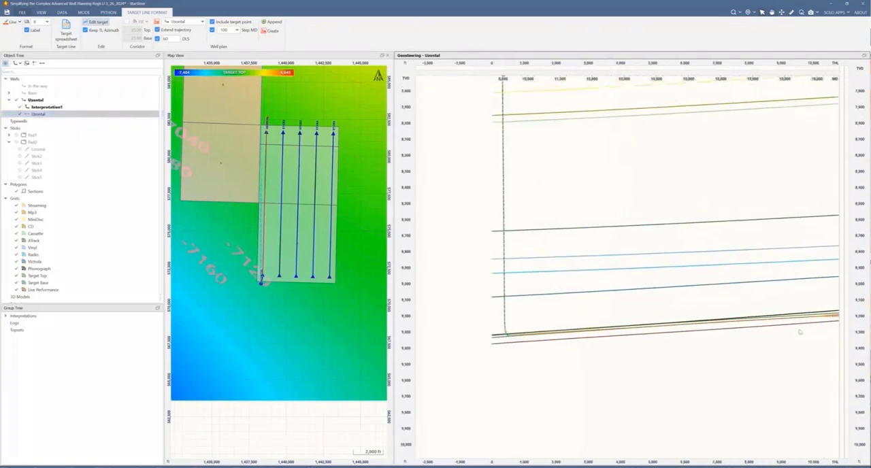
scroll(823, 333, up, 3)
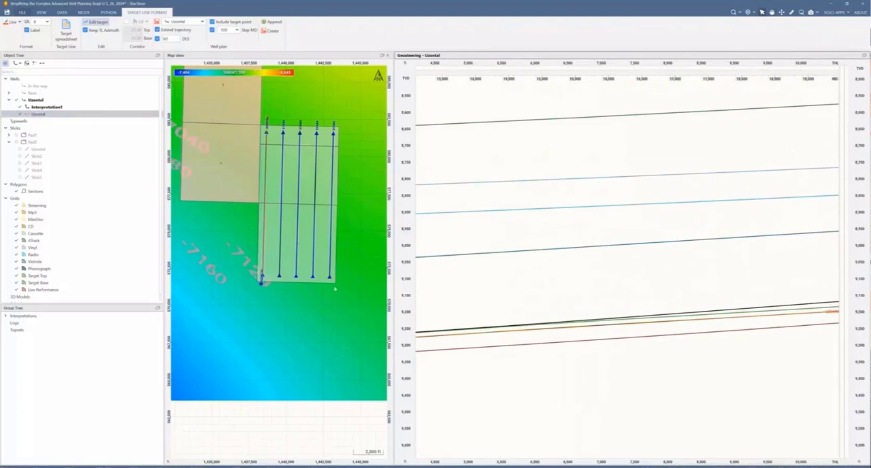
scroll(259, 276, up, 2)
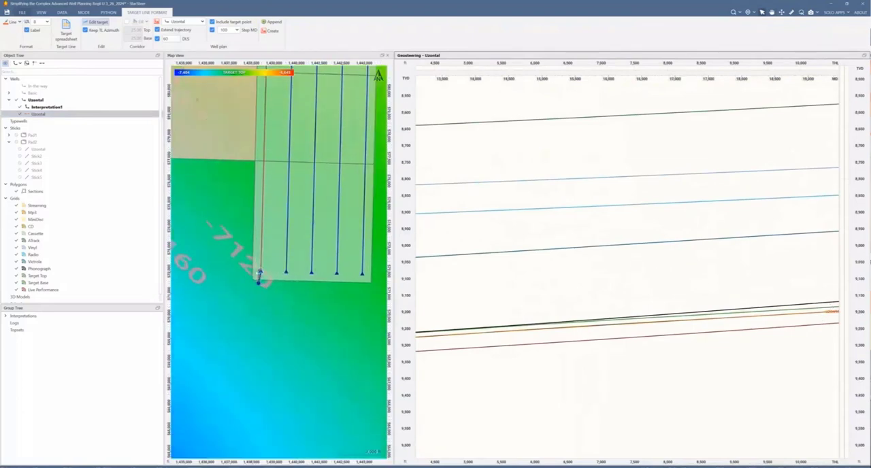
scroll(271, 199, down, 3)
click(273, 202)
drag(278, 104, 279, 174)
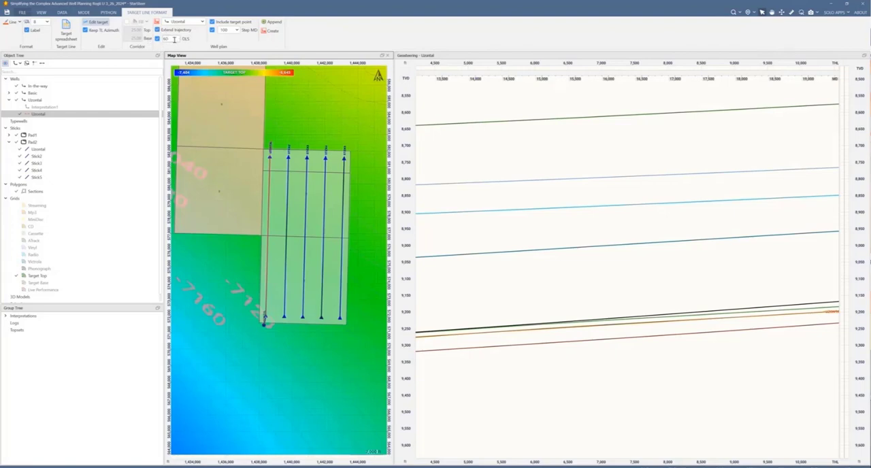
Step: Set the DLS for the extended trajectory to 12
drag(170, 39, 154, 42)
text(12)
key(Return)
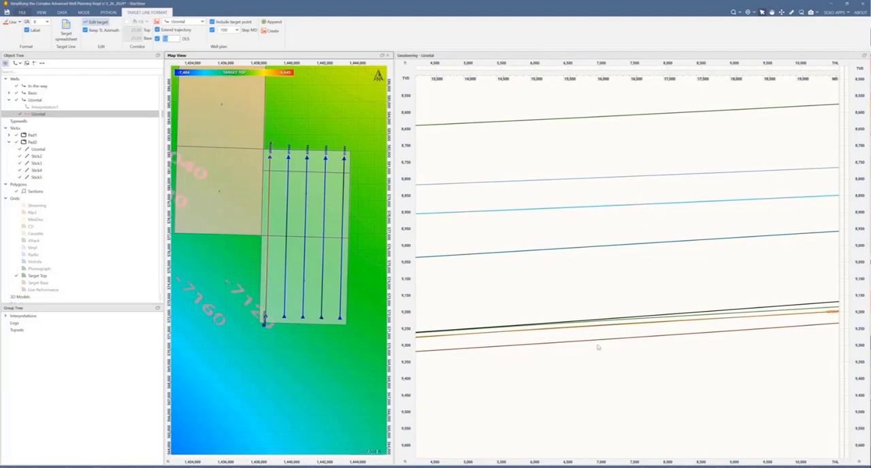
Step: Set the geosteering view's exaggeration to 20 and its vertical scale to TVDSS
scroll(581, 346, down, 4)
drag(532, 349, 600, 336)
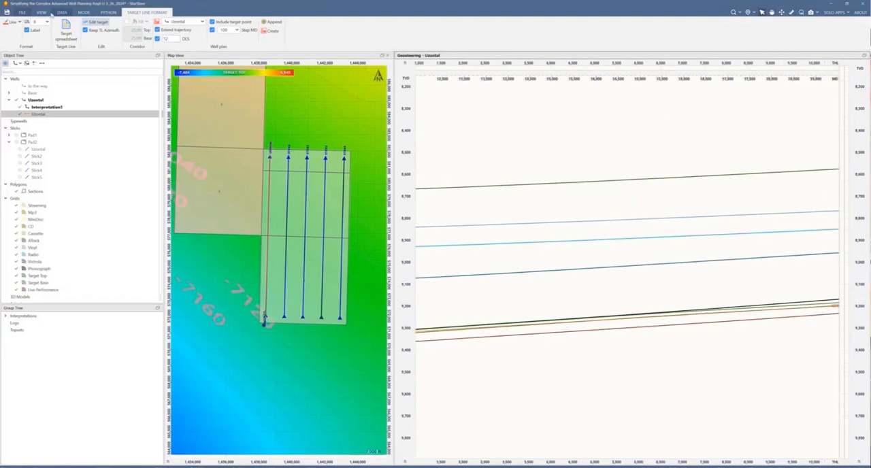
click(42, 12)
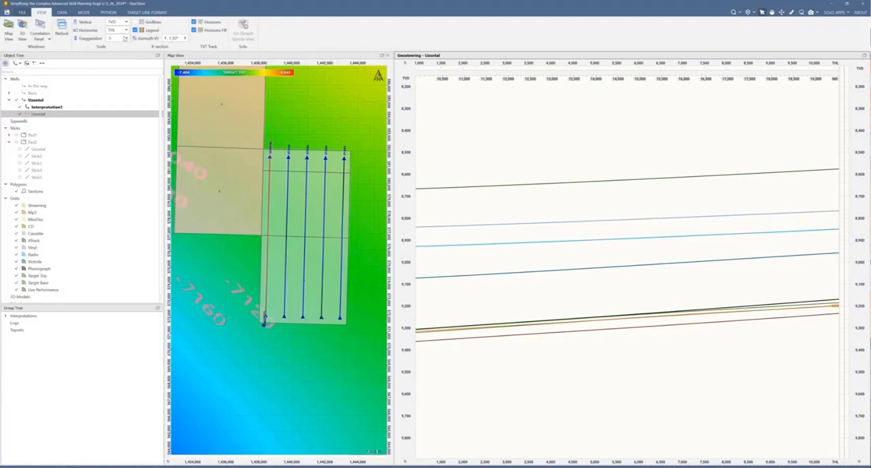
click(126, 39)
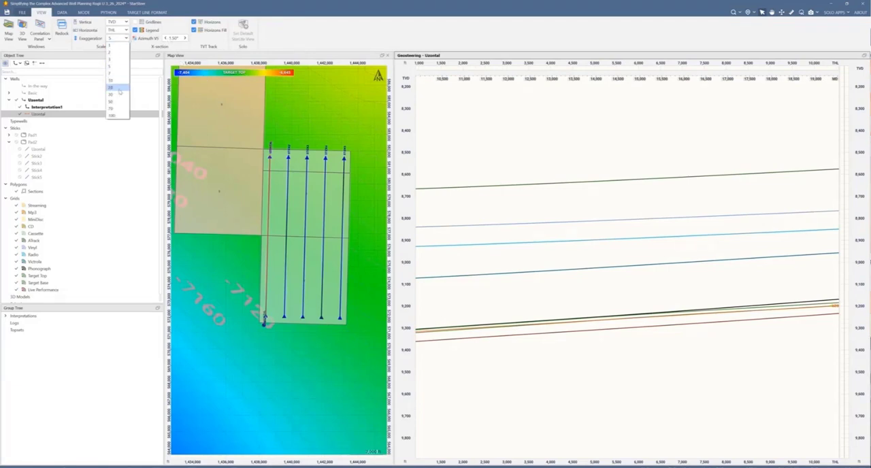
click(111, 87)
scroll(645, 248, down, 3)
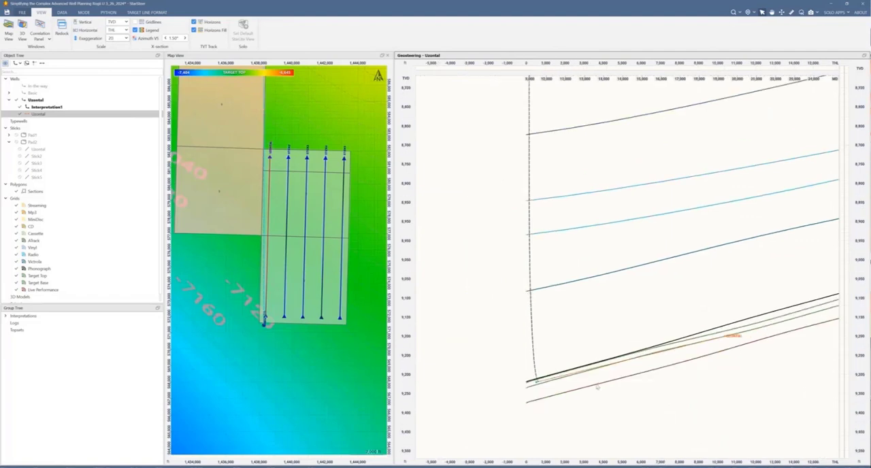
drag(600, 382, 566, 347)
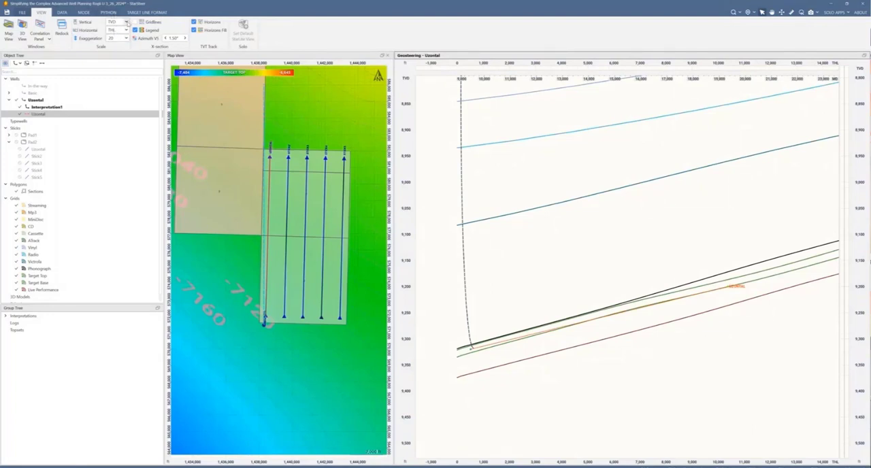
click(126, 22)
click(123, 36)
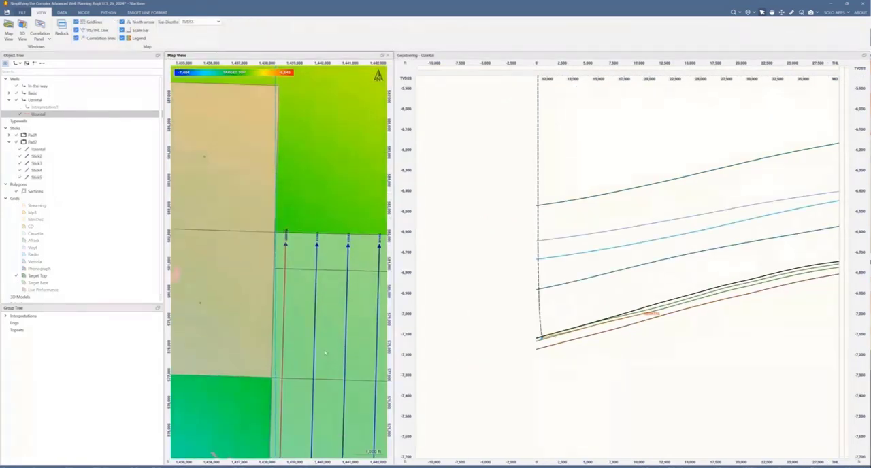
Step: Shorten the Uzontal target line to end shortly past its heel and append the projected trajectory to the well plan
scroll(272, 229, down, 3)
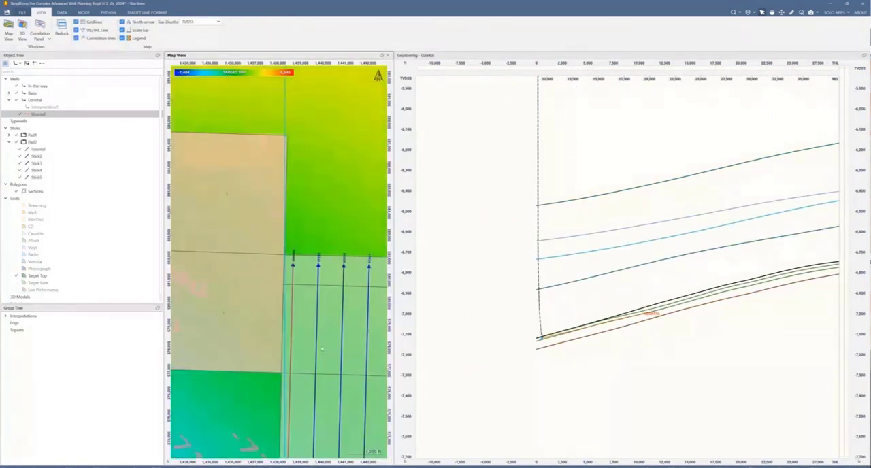
drag(273, 229, 237, 161)
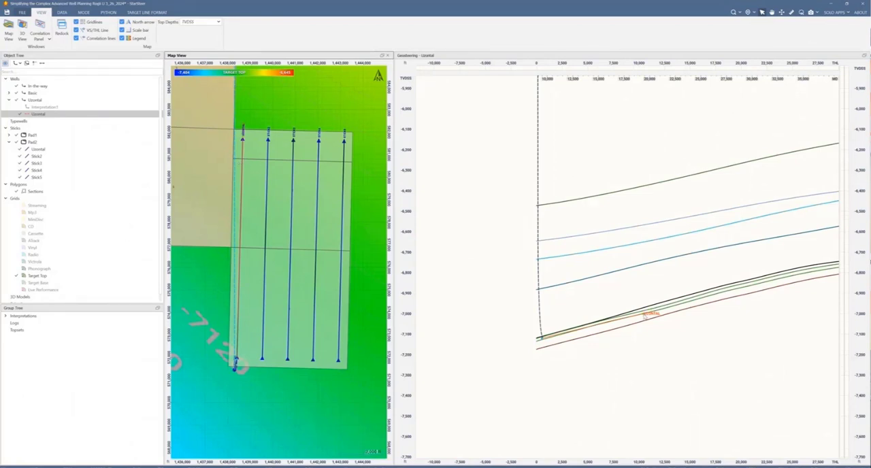
drag(645, 316, 560, 335)
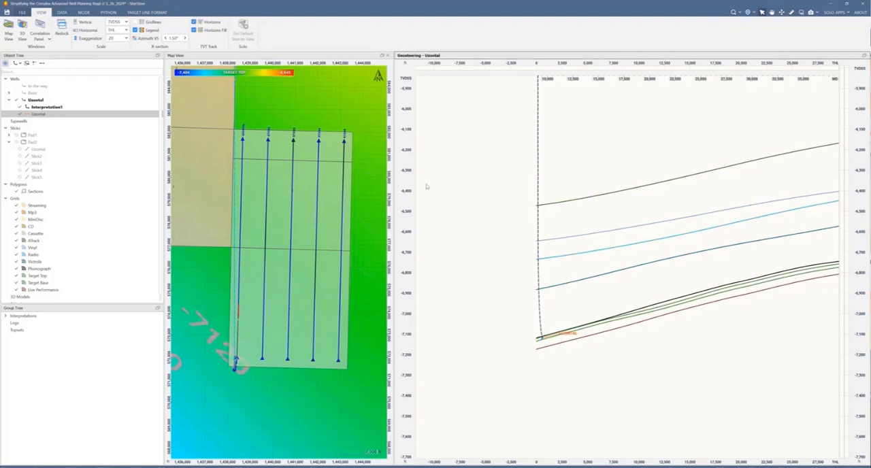
click(139, 13)
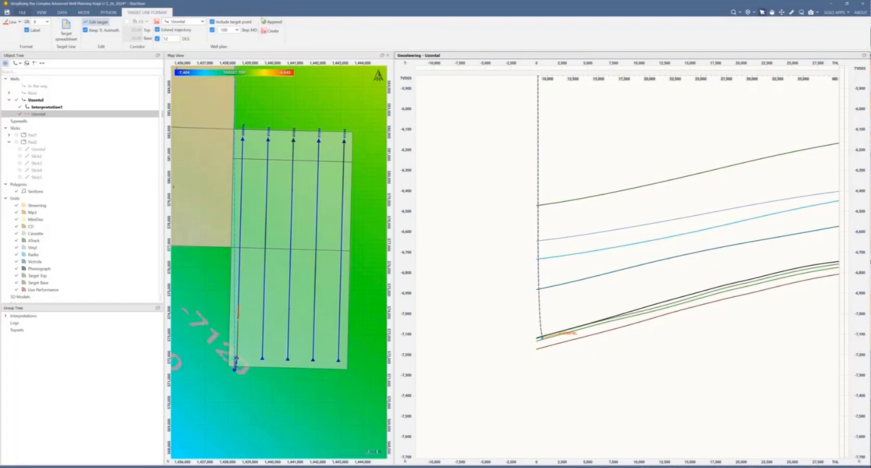
click(265, 22)
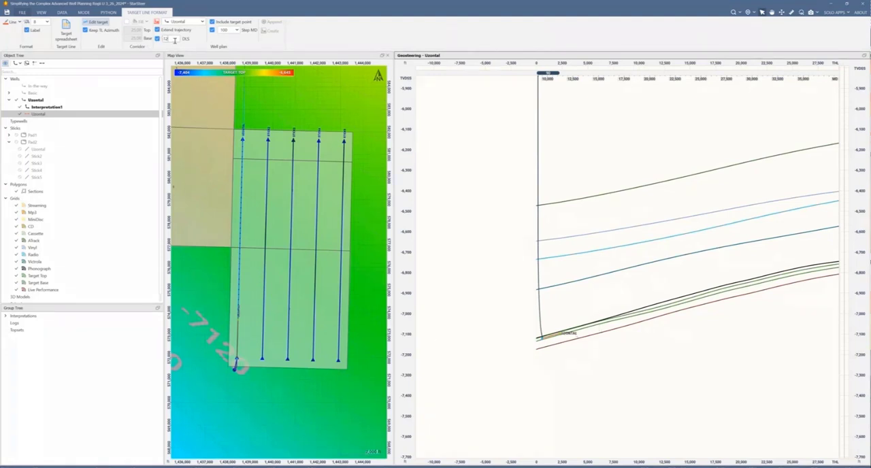
Step: Set the DLS to 3 and try the target line at deeper positions ahead of and behind the well's end
drag(174, 40, 156, 43)
text(1)
scroll(552, 342, up, 5)
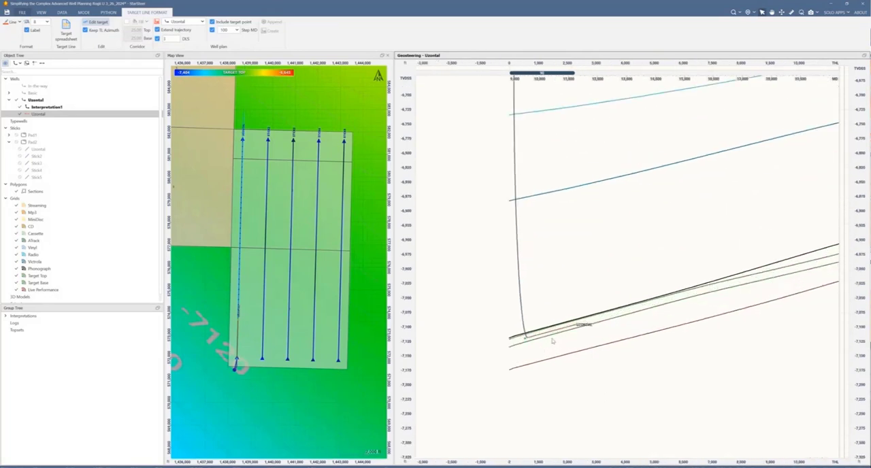
drag(553, 329, 632, 326)
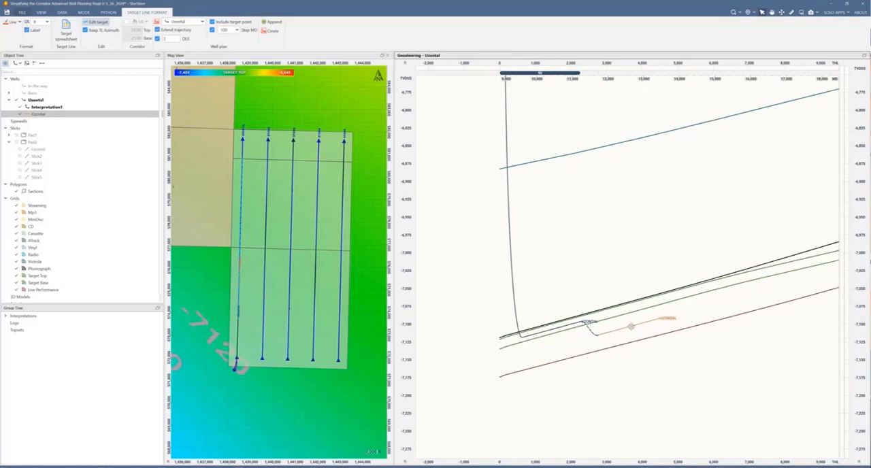
drag(631, 327, 559, 343)
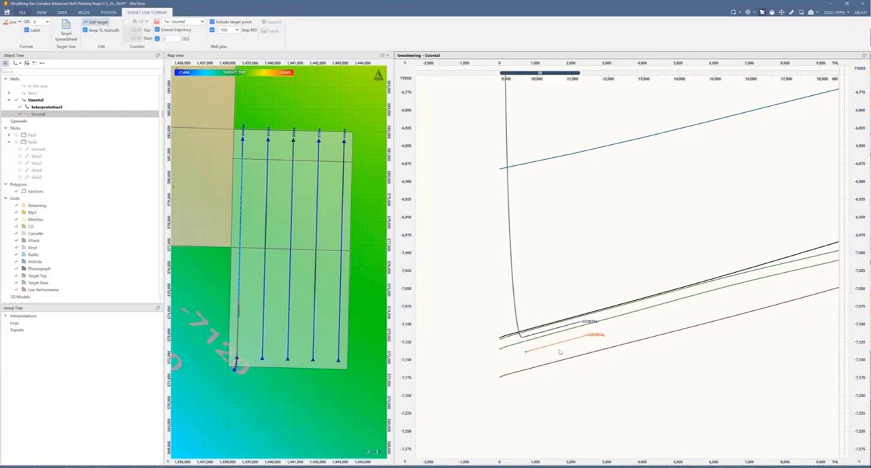
Step: Lay the target line between Target Top and Target Base out to about 9,300 ft THL, and append the trajectory to the well plan
drag(557, 344, 833, 259)
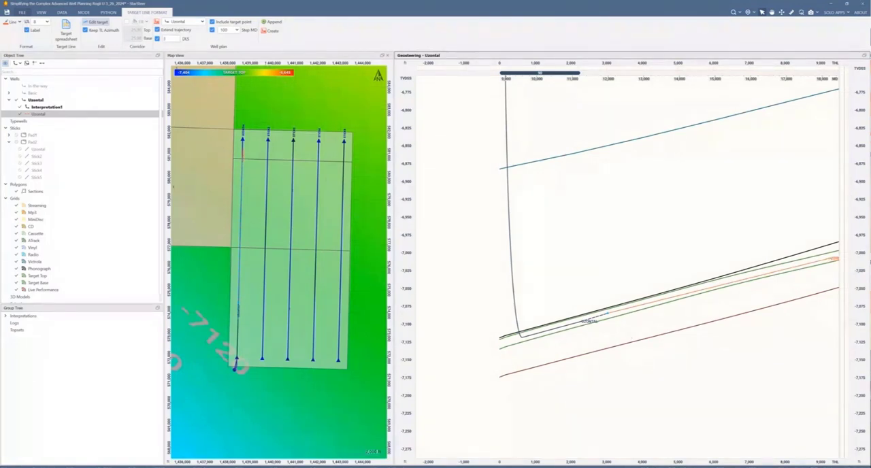
click(275, 23)
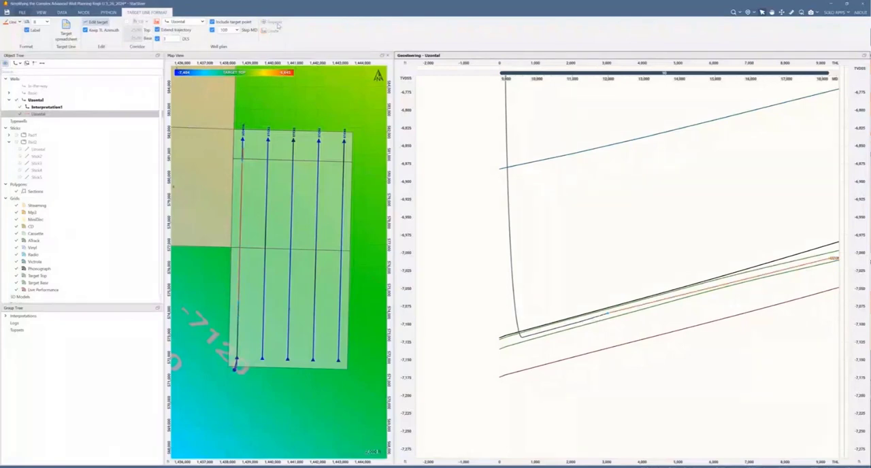
Step: Swing the target line on the map to run roughly east-west across the upper part of the first two sticks
scroll(714, 386, down, 3)
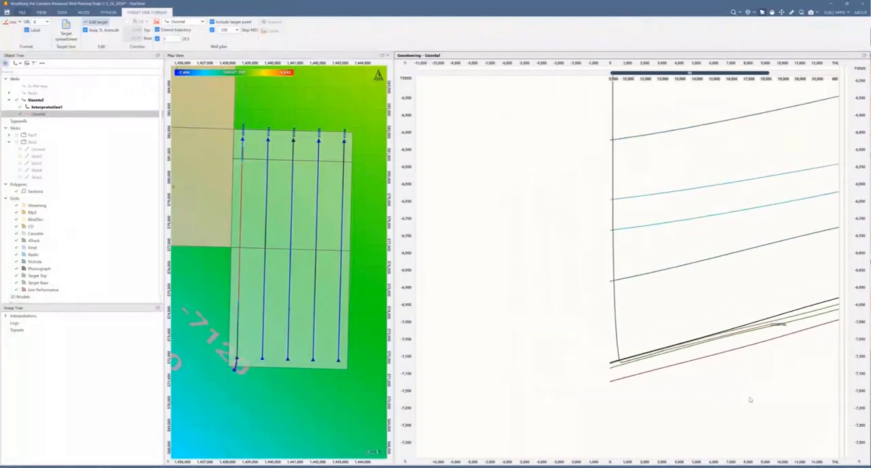
drag(751, 401, 567, 381)
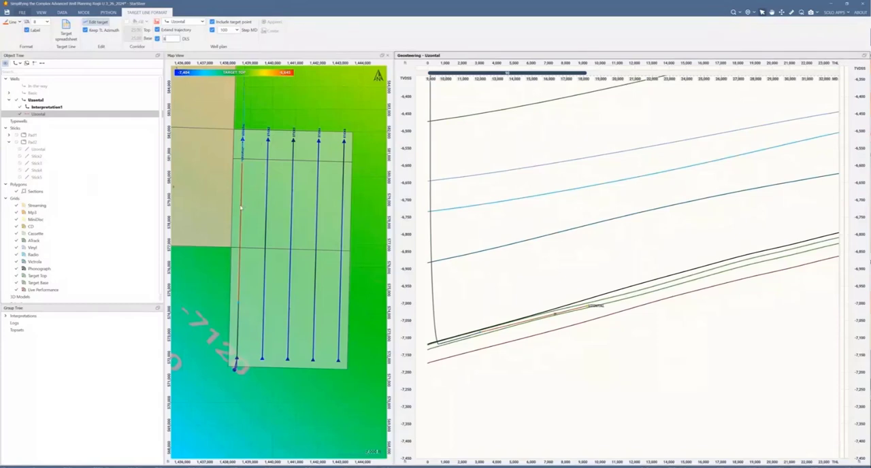
drag(241, 207, 265, 197)
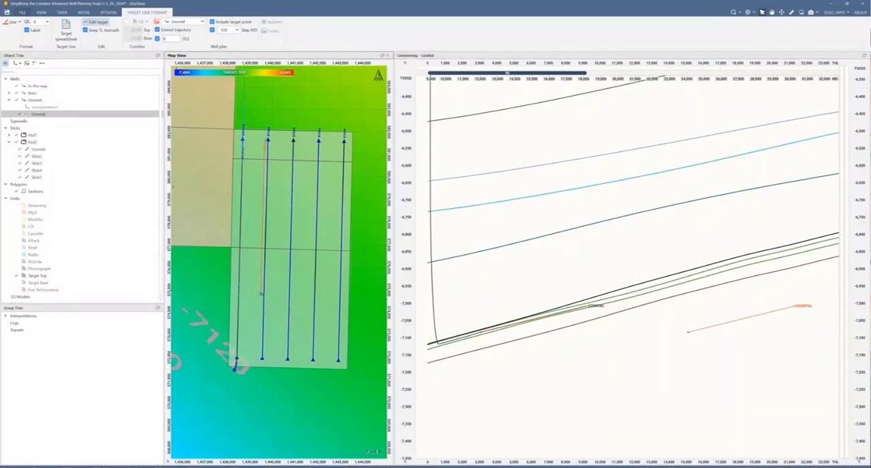
drag(261, 294, 221, 149)
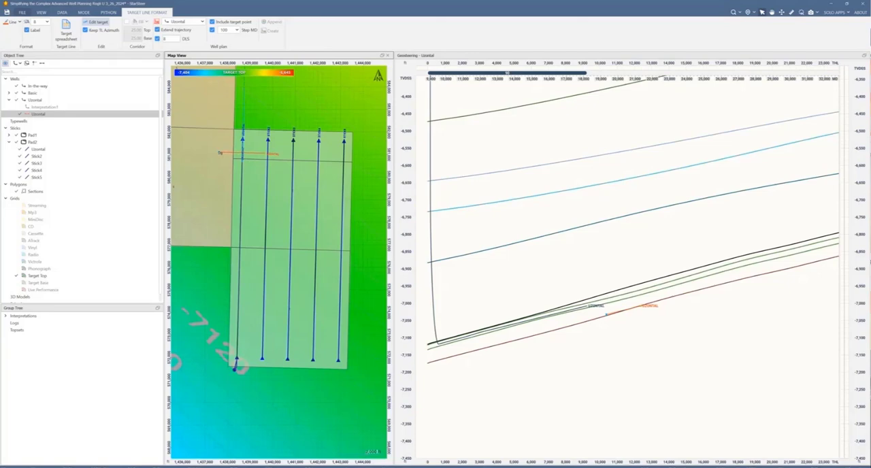
Step: Move the east-west target line on the map to the upper tips of the first two sticks, so the trajectory curves towards Stick2
scroll(241, 161, up, 5)
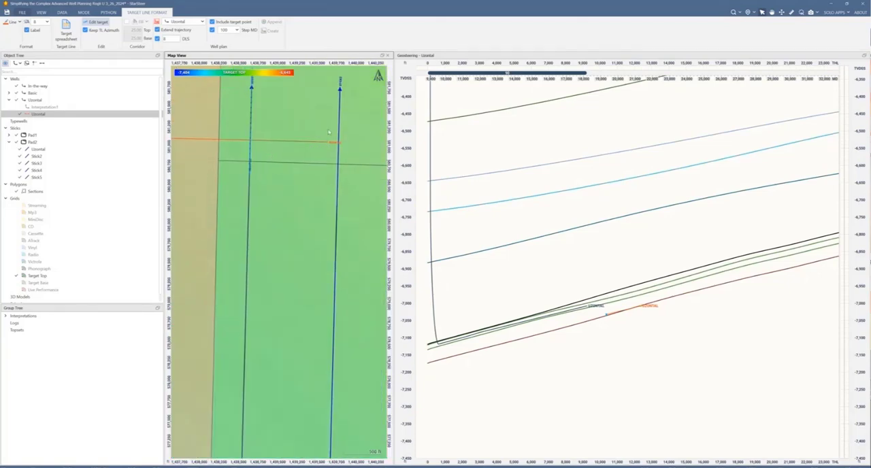
drag(328, 143, 329, 128)
mouse_move(327, 129)
mouse_down()
mouse_move(320, 154)
mouse_move(321, 143)
mouse_up()
drag(255, 141, 275, 86)
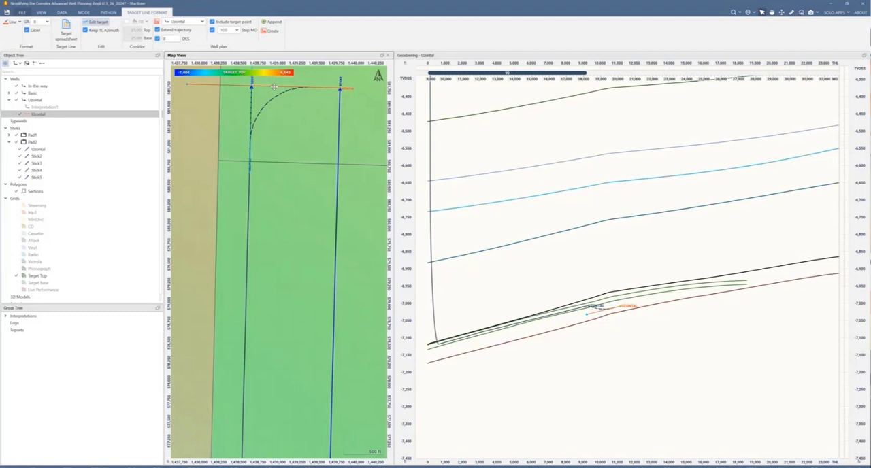
Step: Raise the target line in the geosteering view so it lies between the Target Top and Target Base horizons
scroll(331, 170, down, 1)
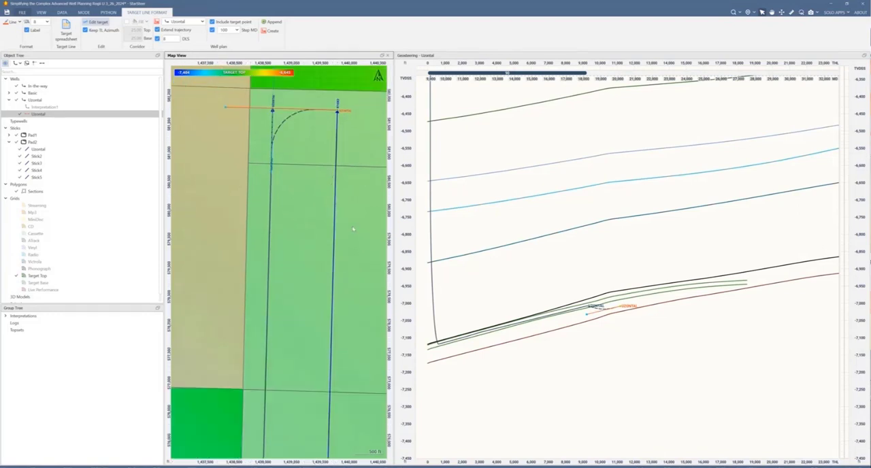
scroll(354, 229, down, 2)
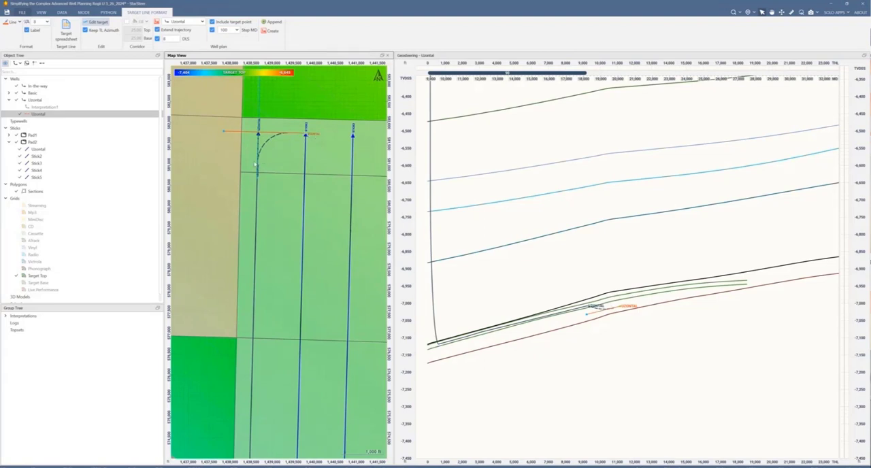
scroll(243, 144, up, 3)
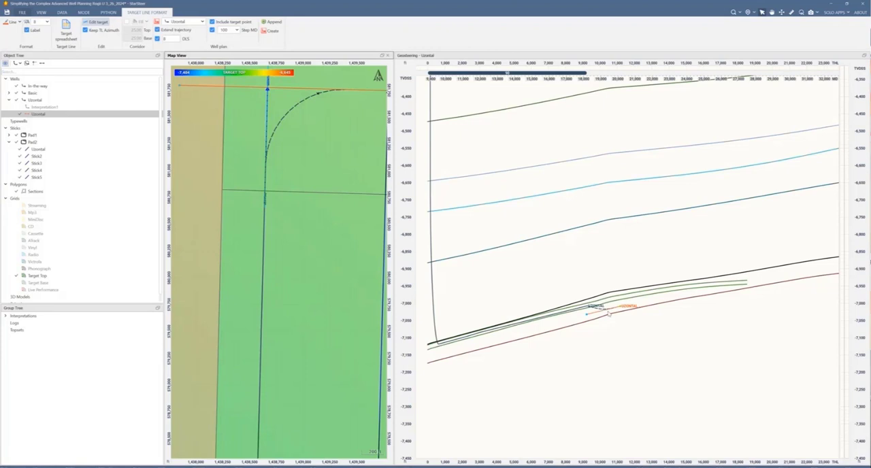
click(609, 313)
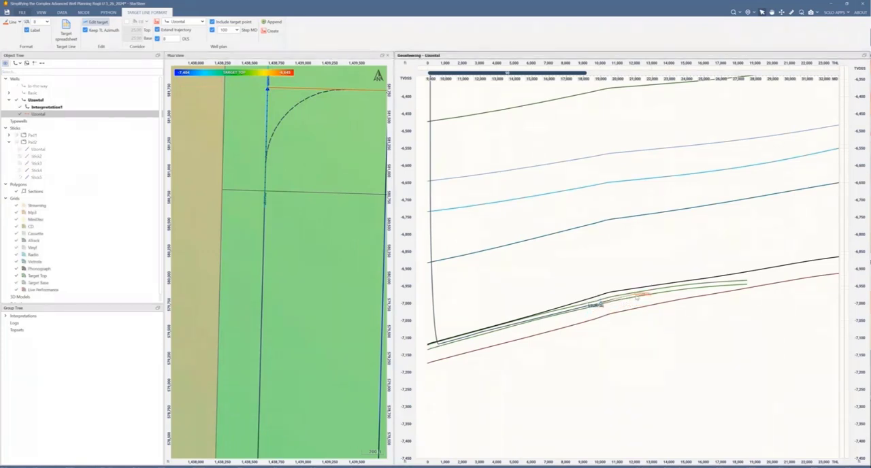
Step: Shorten the target line in the geosteering view so that it ends just past Stick2 on the map
drag(303, 185, 80, 222)
scroll(251, 172, down, 2)
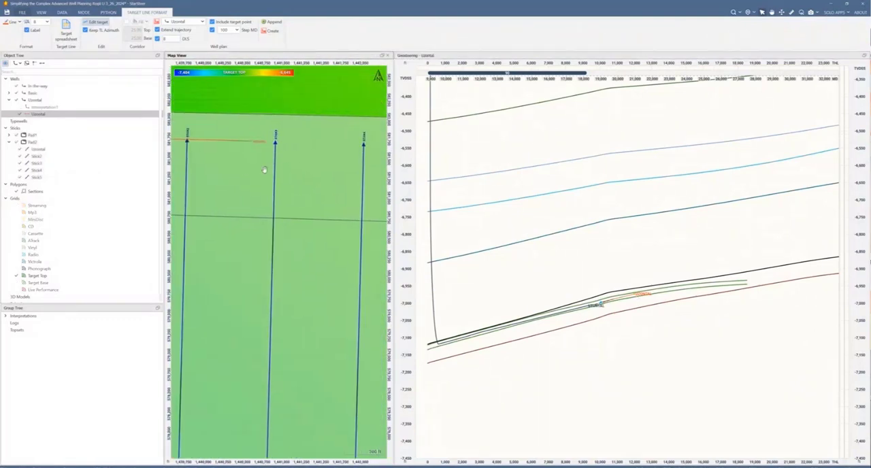
drag(250, 172, 297, 172)
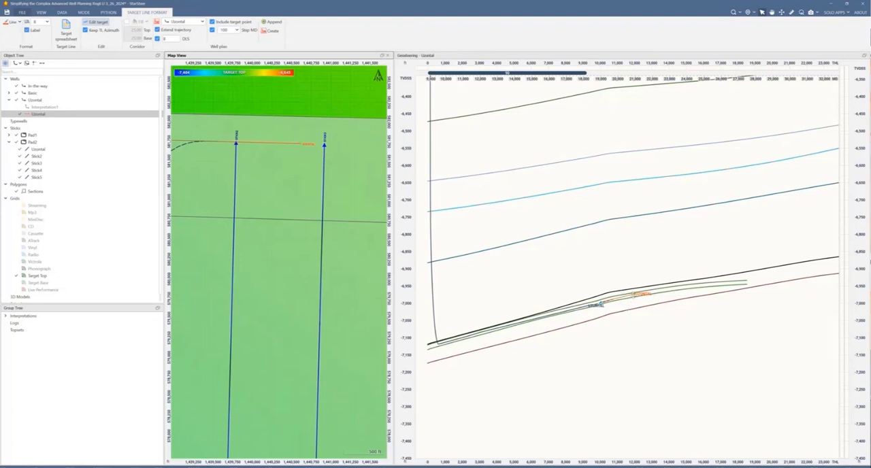
click(630, 298)
drag(643, 297, 621, 299)
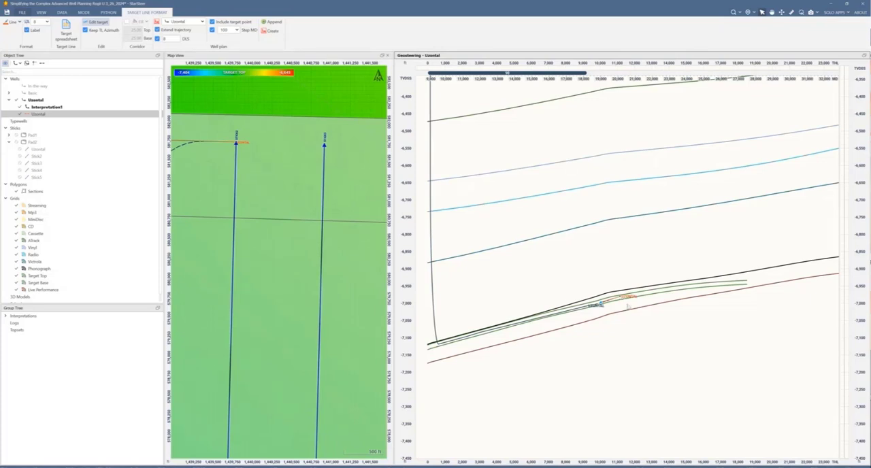
Step: Lower the far end of the target line slightly between Target Top and Target Base, and append the section to the Uzontal trajectory
scroll(604, 308, up, 2)
scroll(605, 308, up, 4)
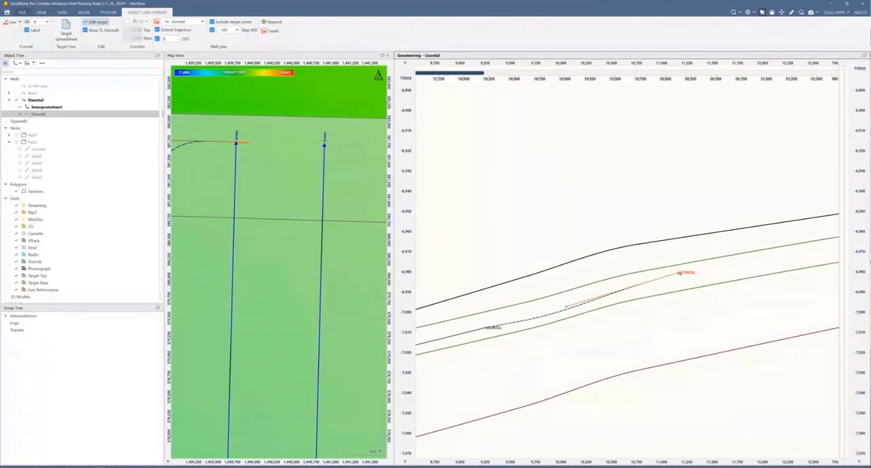
drag(679, 273, 678, 276)
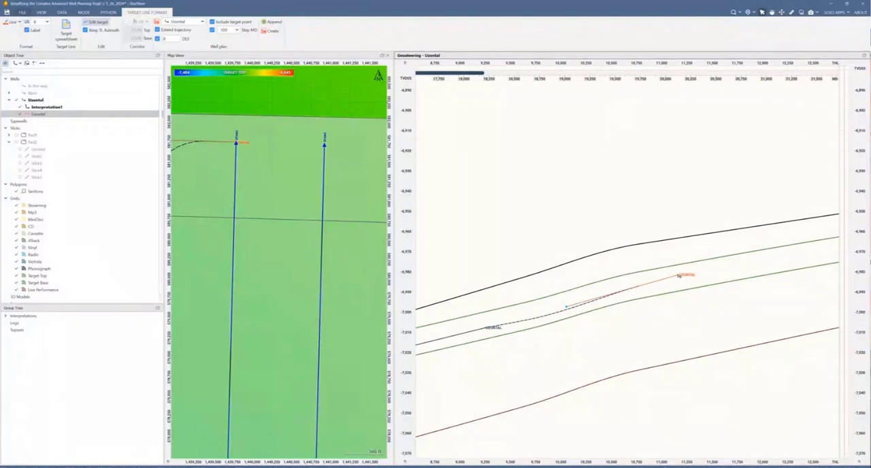
scroll(670, 280, down, 7)
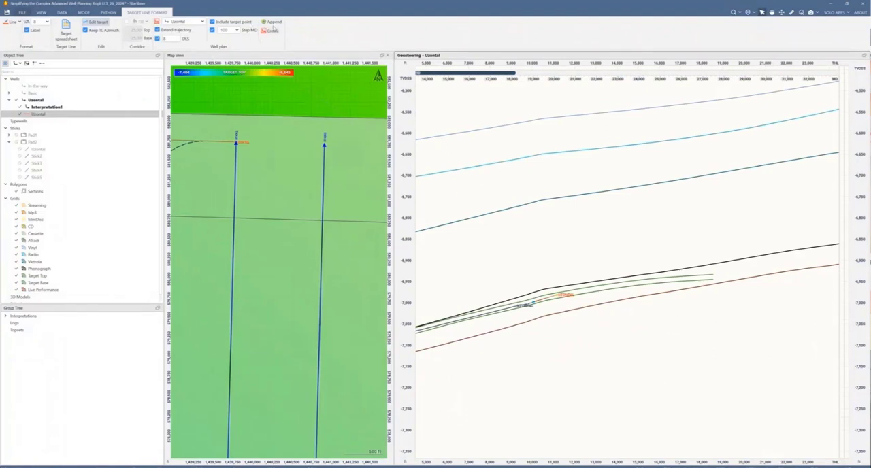
click(272, 23)
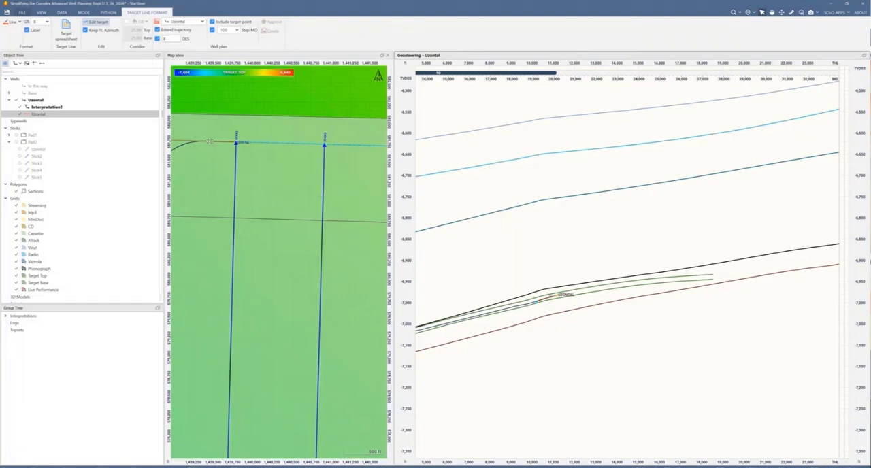
Step: Swing the target line on the map to run roughly north-south, placing its upper end on Stick3
drag(210, 141, 338, 156)
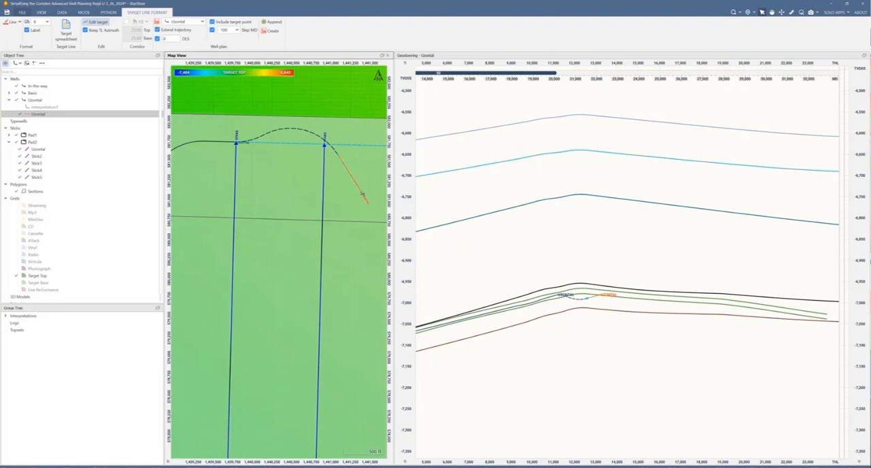
drag(364, 195, 333, 223)
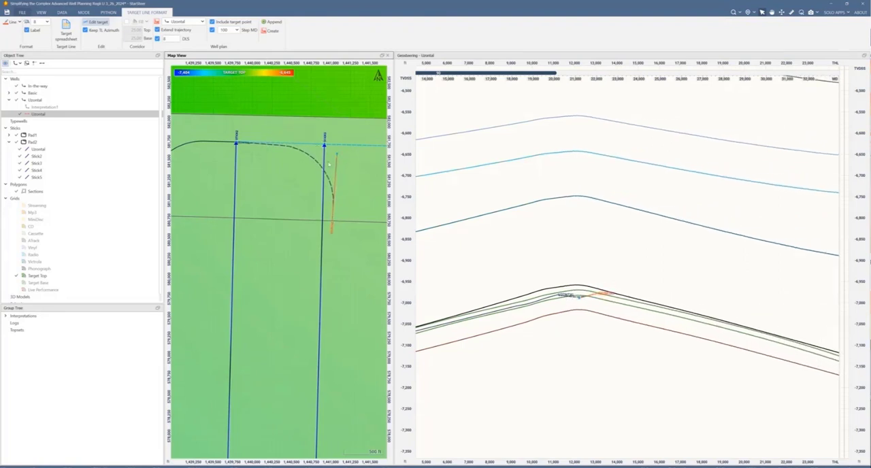
scroll(328, 164, up, 4)
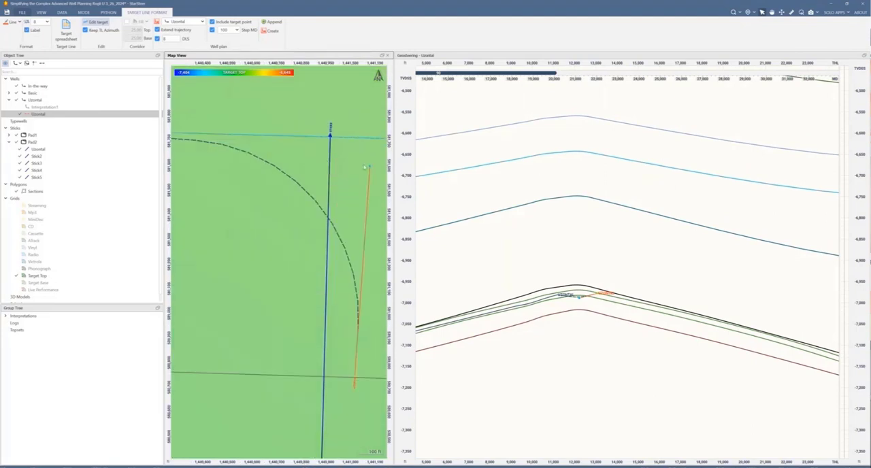
drag(364, 167, 328, 180)
Step: Move the lower end of the target line on the map onto Stick3, so the trajectory turns south along that stick
scroll(270, 261, down, 2)
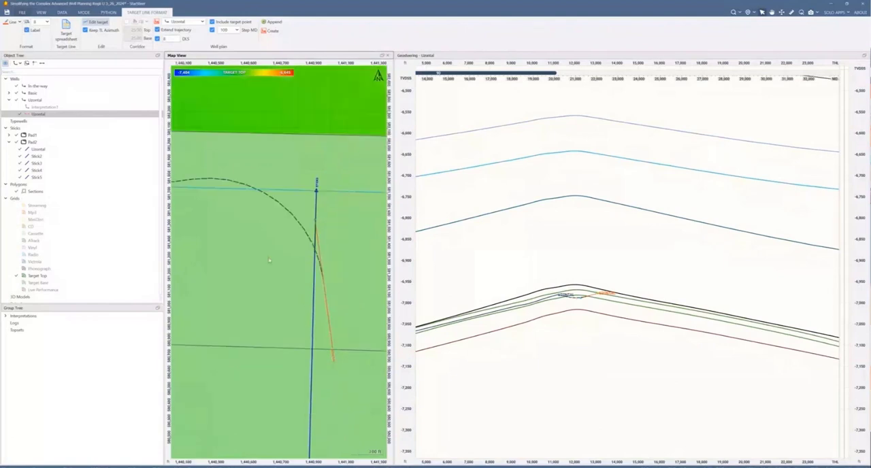
scroll(270, 260, down, 1)
drag(301, 228, 419, 202)
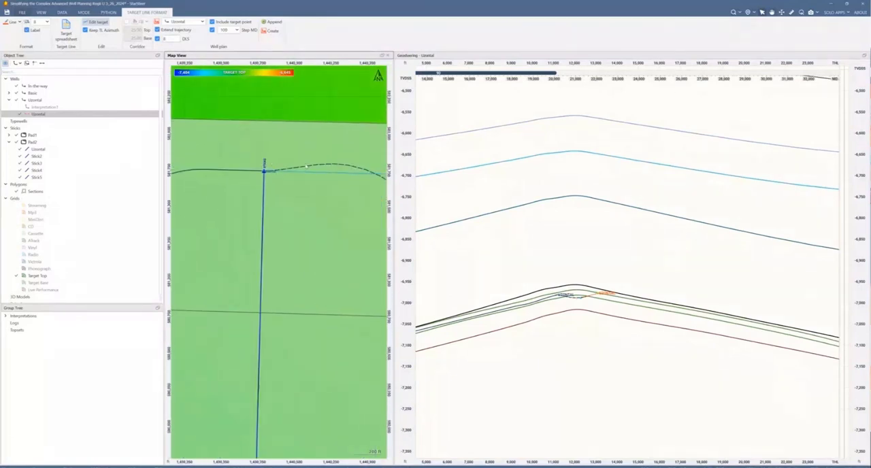
scroll(290, 181, up, 4)
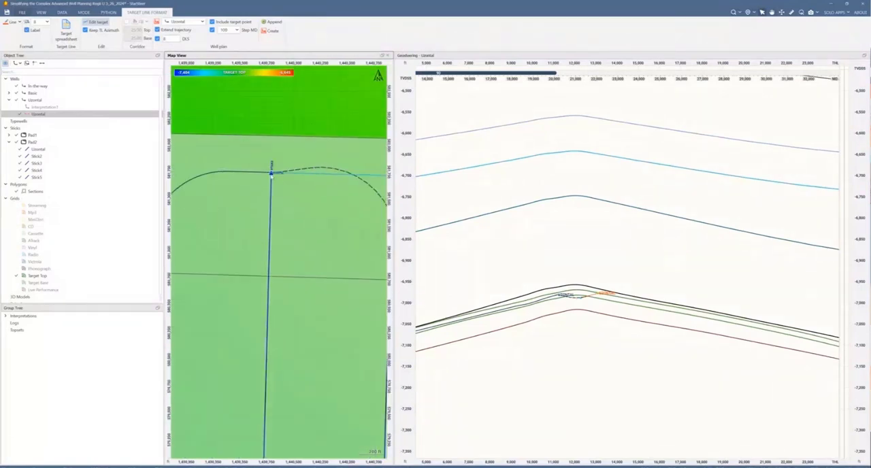
scroll(268, 196, down, 4)
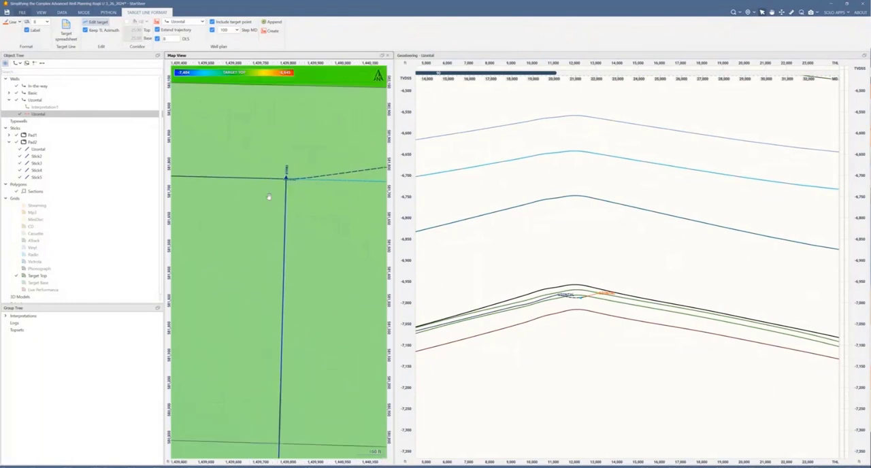
scroll(289, 205, down, 2)
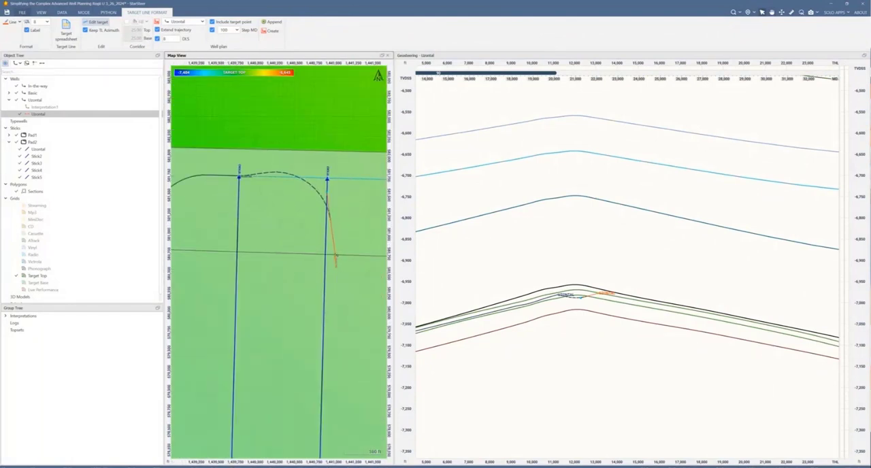
drag(335, 257, 327, 262)
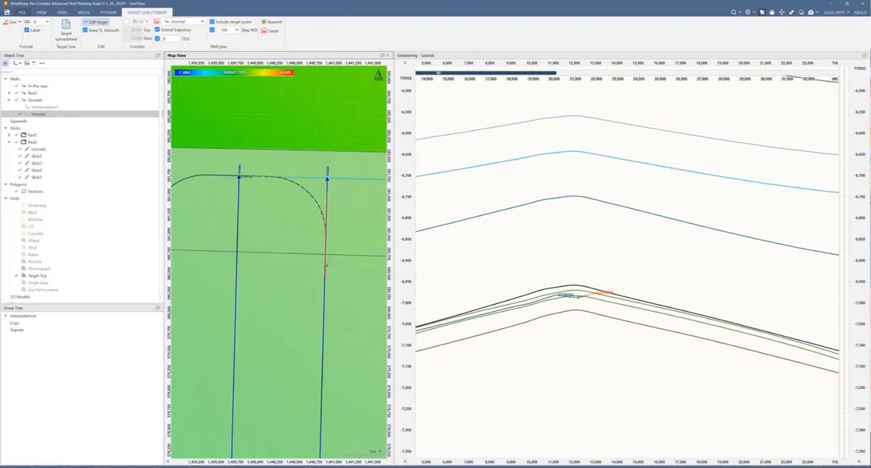
Step: Fine-tune the target line's ends on the map so that it lies exactly along Stick3
scroll(326, 266, up, 10)
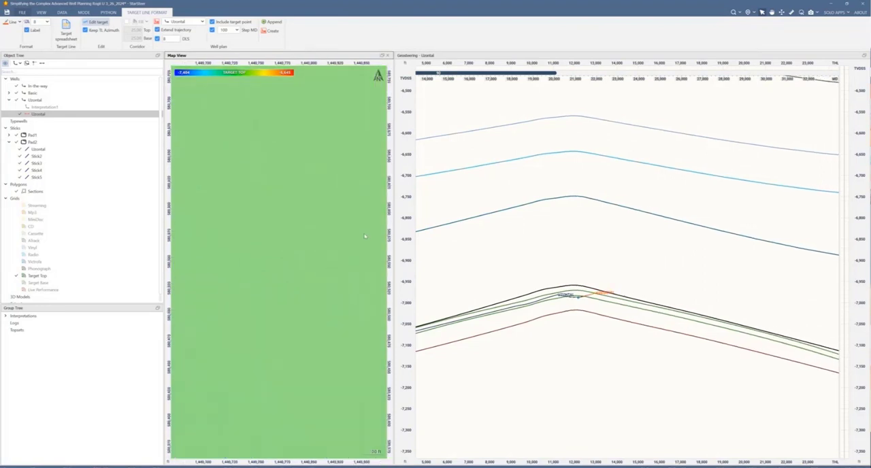
drag(316, 240, 243, 266)
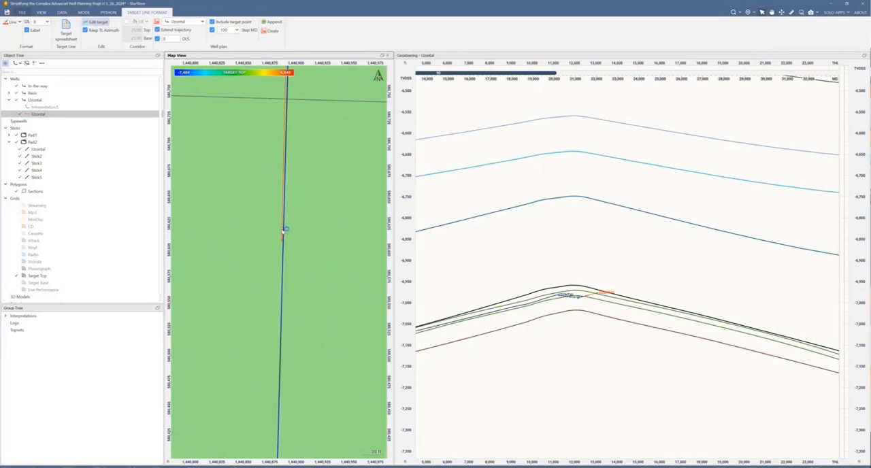
drag(283, 229, 284, 230)
scroll(312, 148, down, 5)
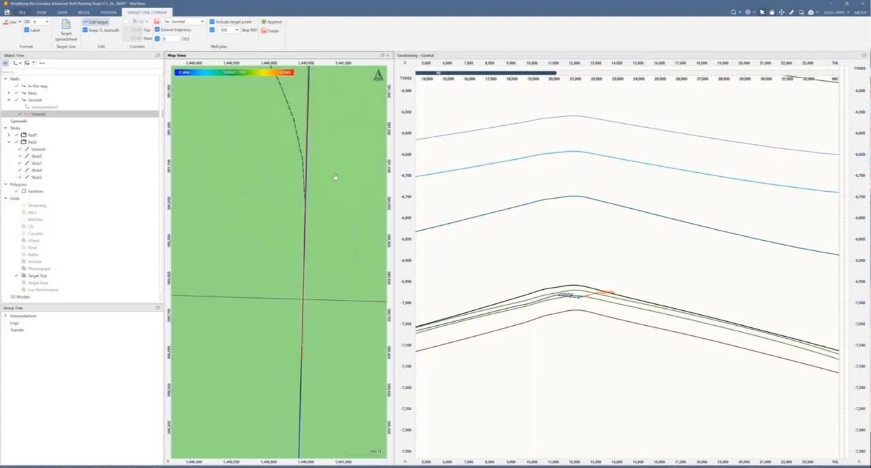
drag(337, 178, 334, 327)
scroll(325, 316, down, 1)
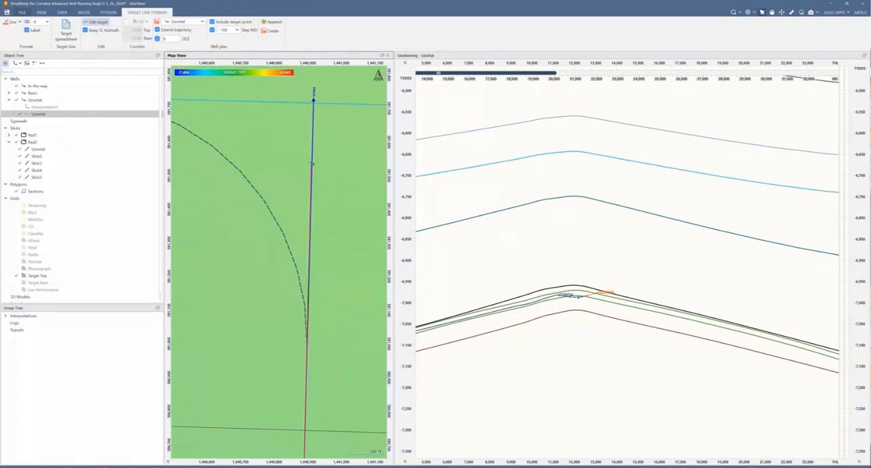
click(313, 164)
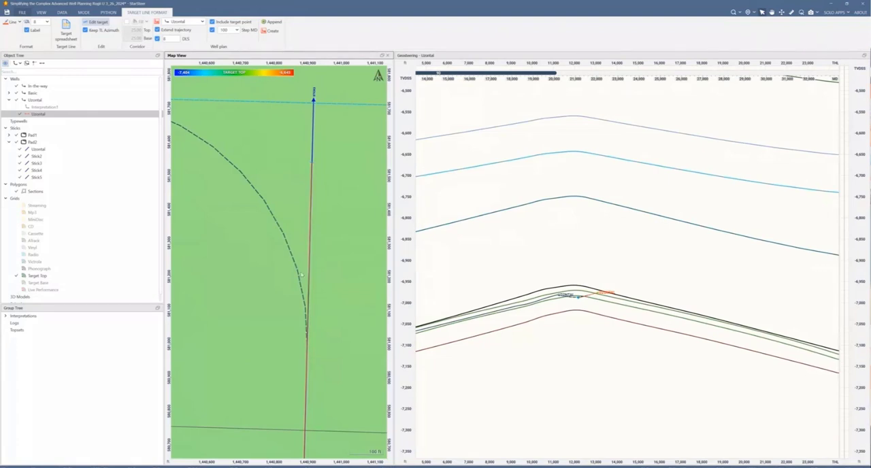
scroll(301, 276, down, 2)
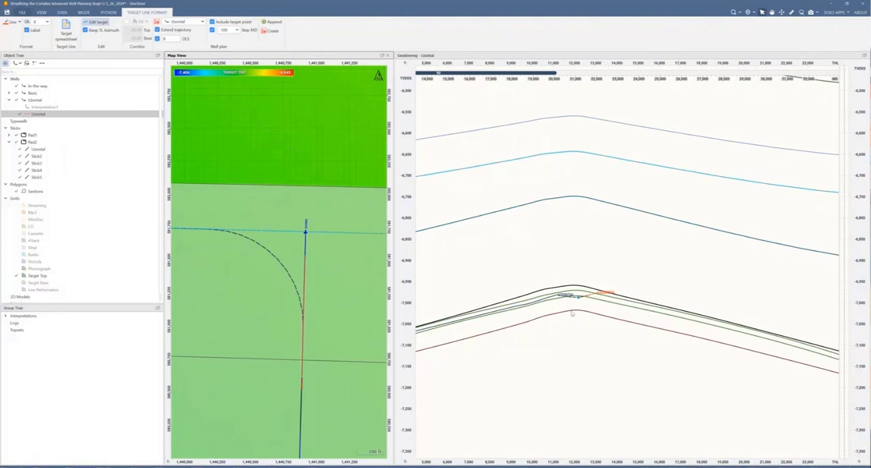
Step: Reposition the target line between Target Top and Target Base with its far end dipping along the horizons, and append the section
drag(552, 400, 646, 358)
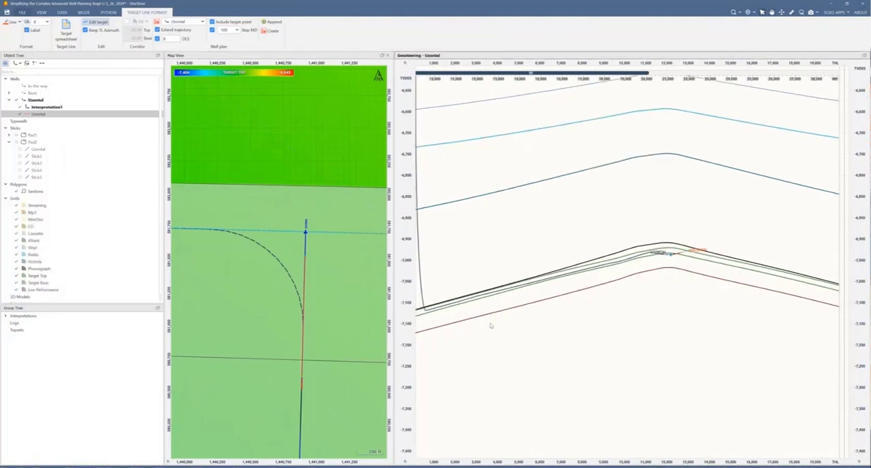
scroll(733, 356, down, 5)
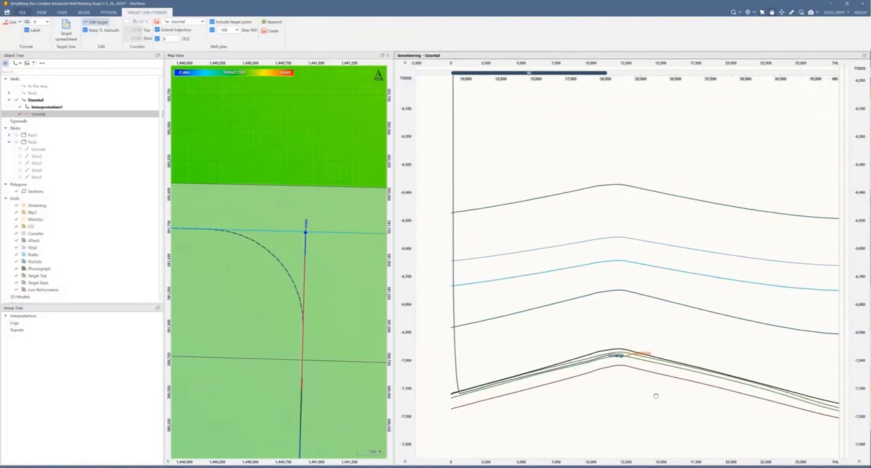
right_click(658, 379)
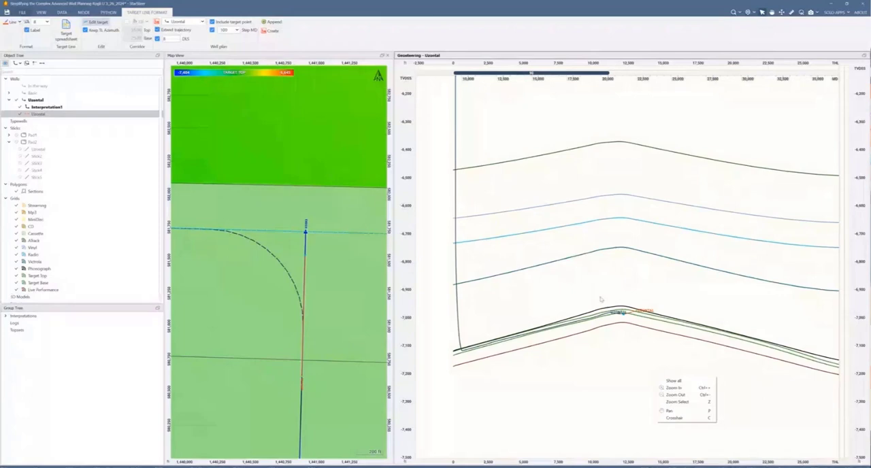
click(673, 380)
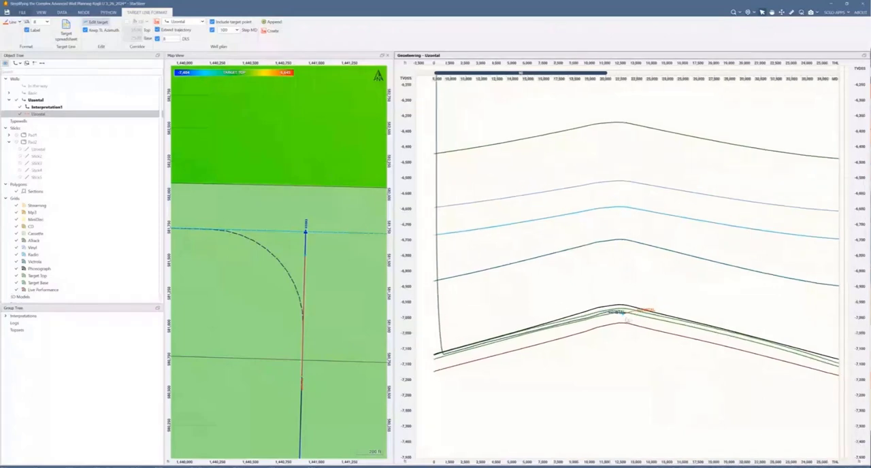
scroll(627, 321, up, 3)
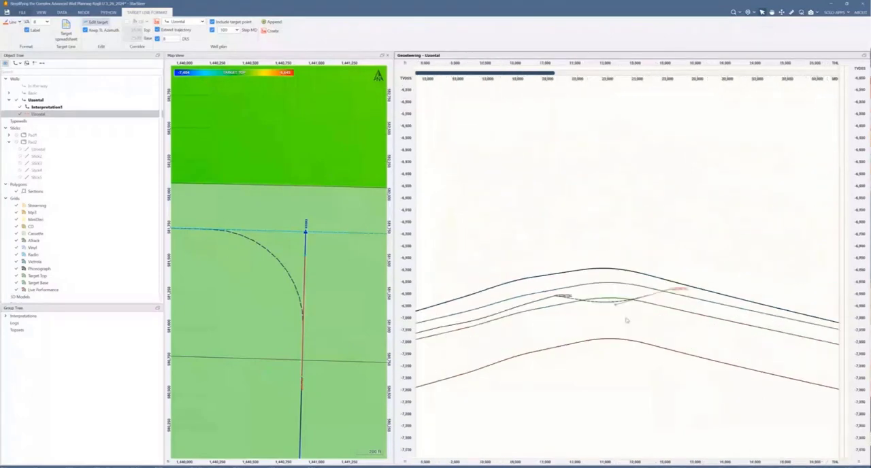
drag(614, 298, 619, 284)
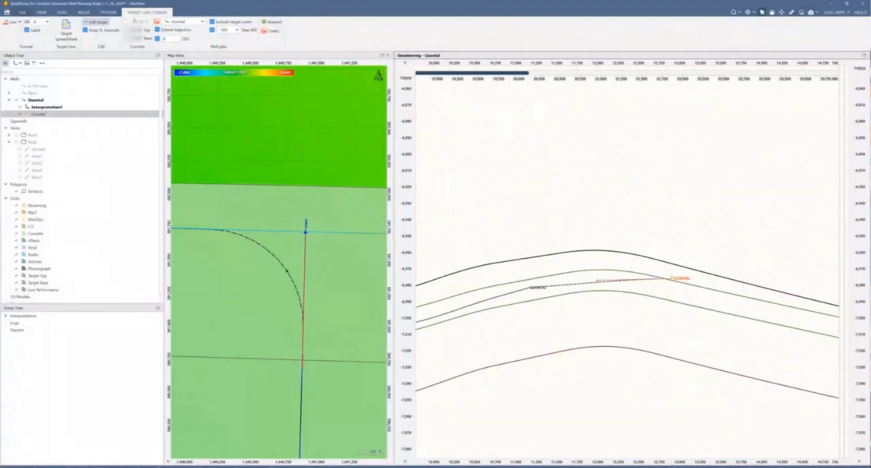
drag(675, 280, 681, 293)
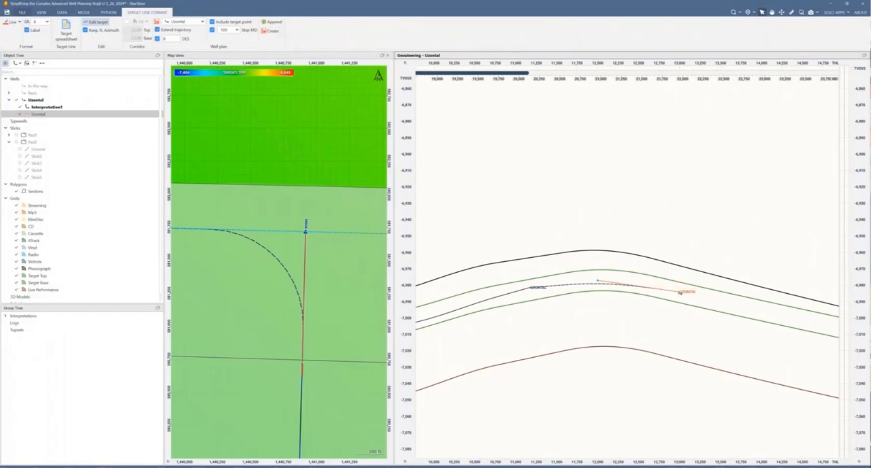
scroll(680, 293, down, 3)
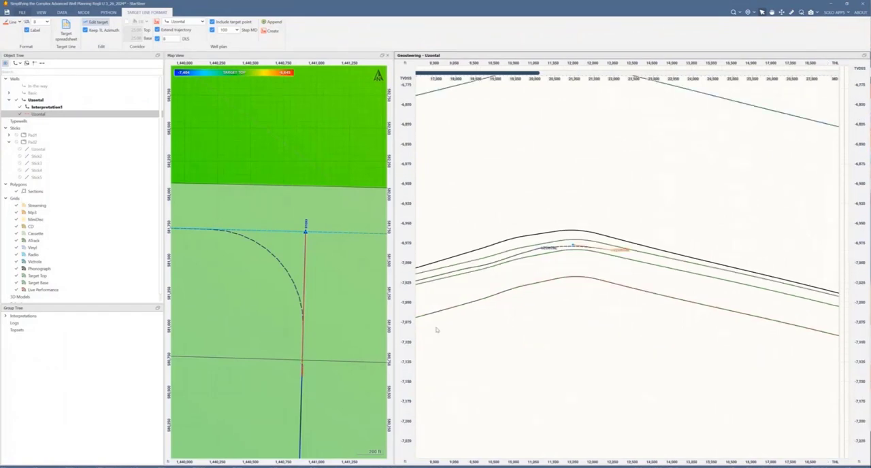
click(273, 22)
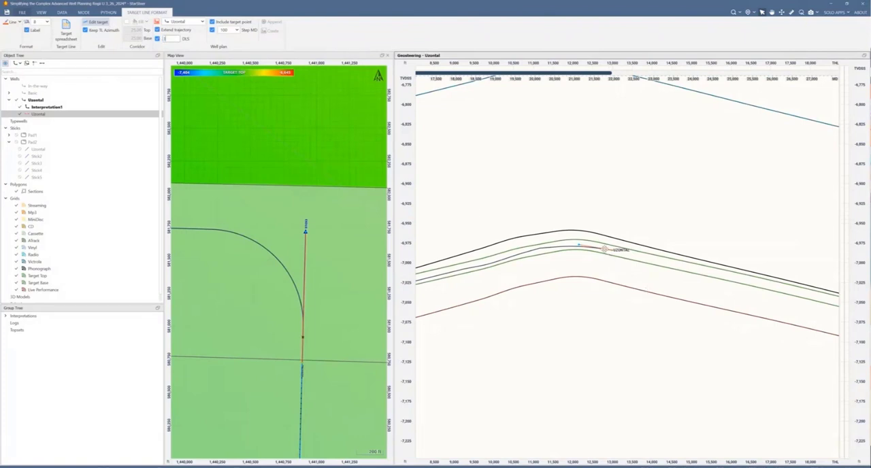
Step: Extend the target line farther down dip between Target Top and Target Base in the geosteering view, and append the section along Stick3
drag(622, 250, 708, 272)
scroll(296, 387, down, 3)
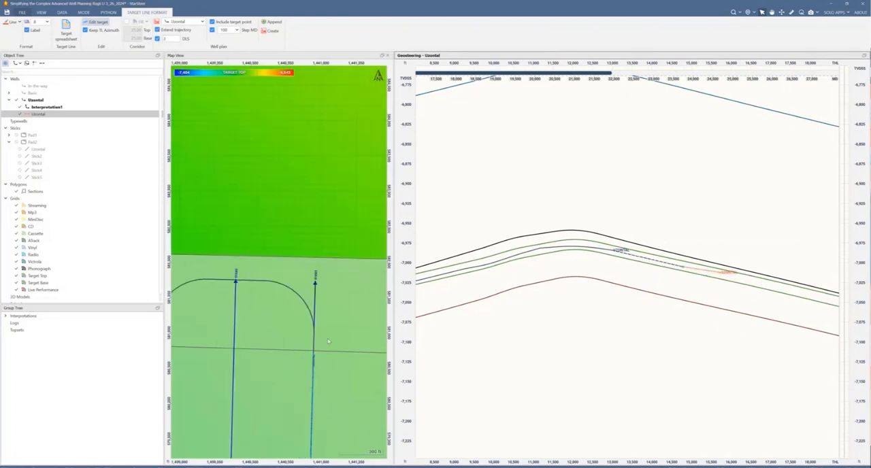
drag(309, 387, 314, 146)
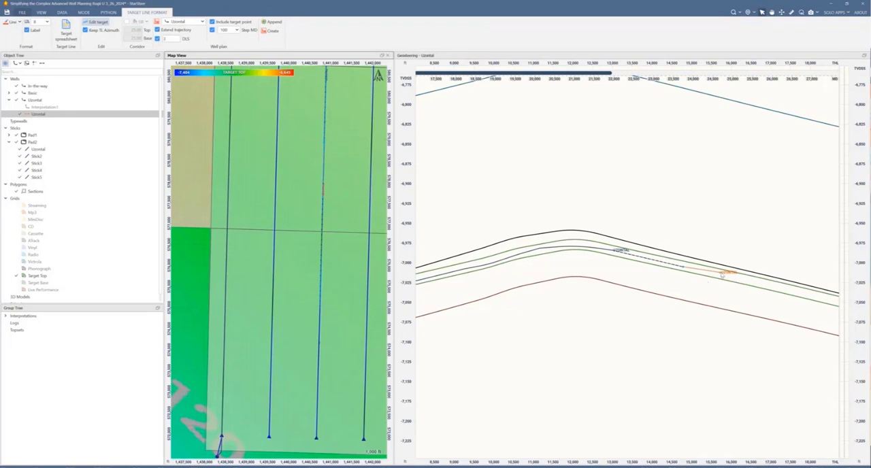
drag(723, 273, 831, 300)
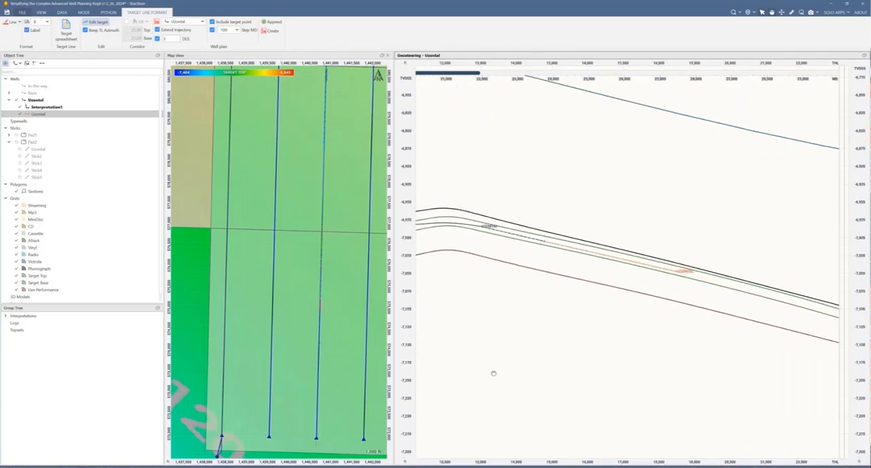
click(277, 30)
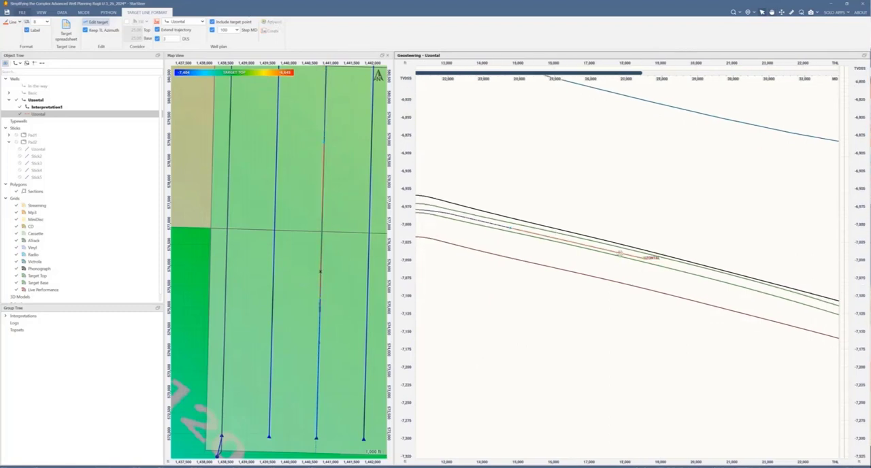
Step: Extend the Uzontal target line down dip between Target Top and Target Base, bringing its far end close to Stick3's southern end
mouse_move(619, 252)
mouse_down()
mouse_move(814, 294)
mouse_move(799, 296)
mouse_up()
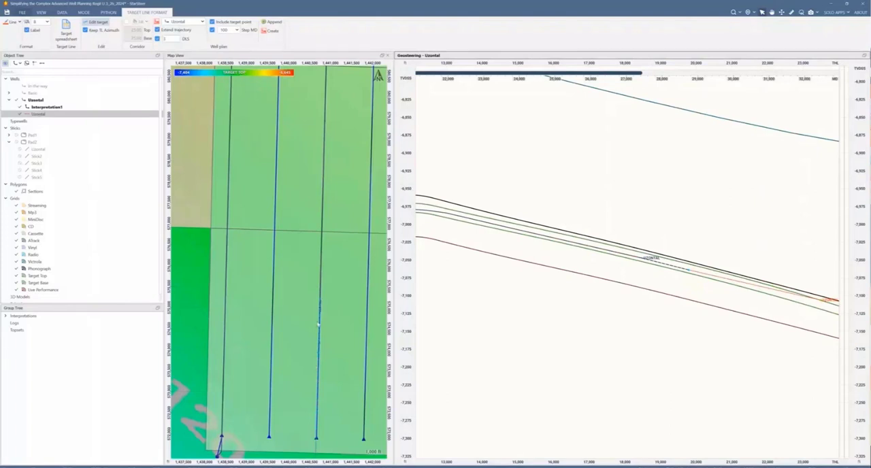
drag(321, 366, 344, 256)
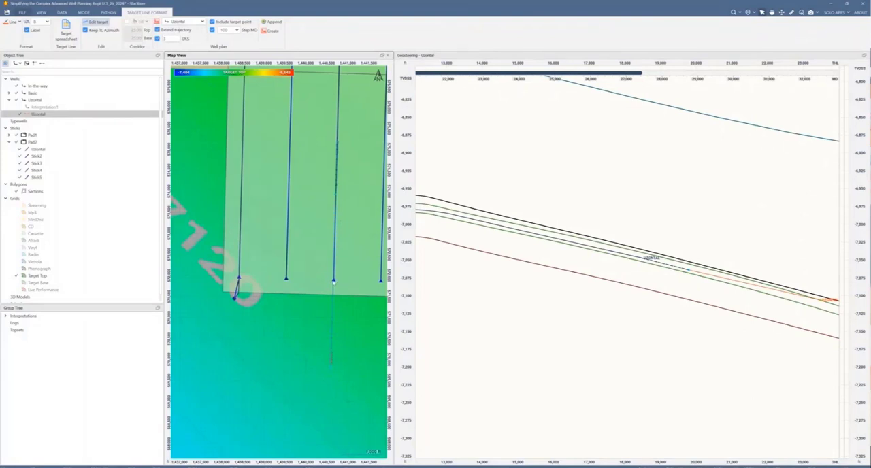
drag(733, 307, 599, 267)
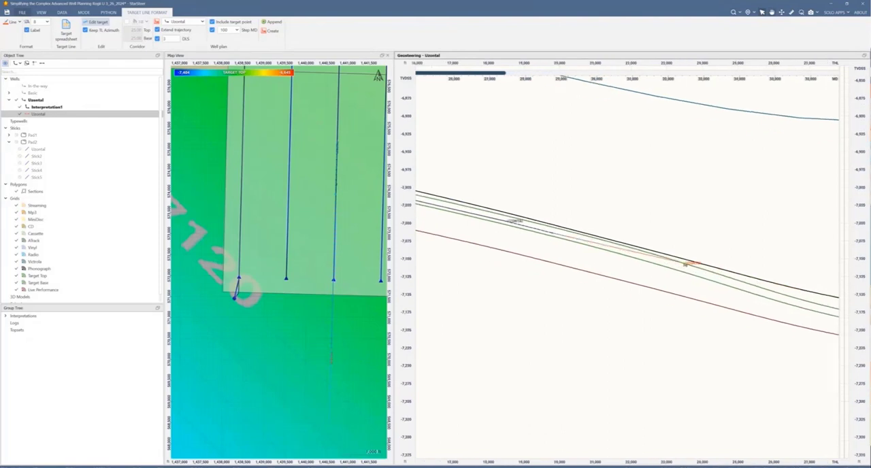
drag(685, 265, 626, 252)
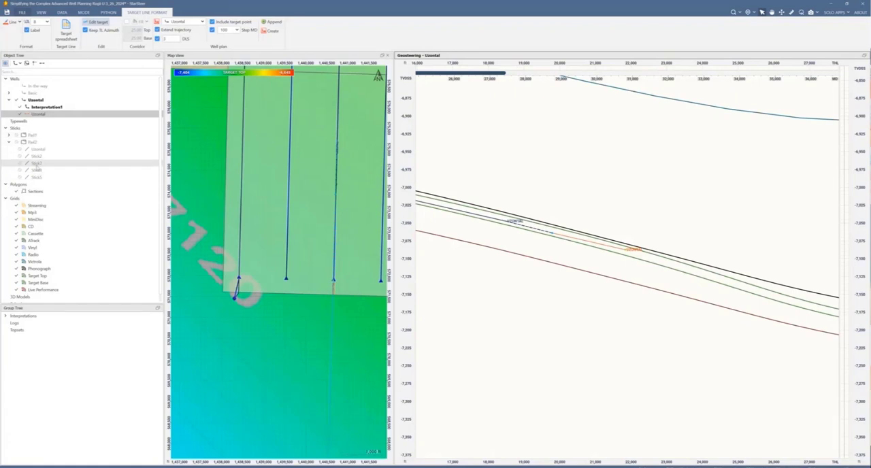
Step: Open the spreadsheets of Stick3 and the Uzontal target line side by side
right_click(44, 166)
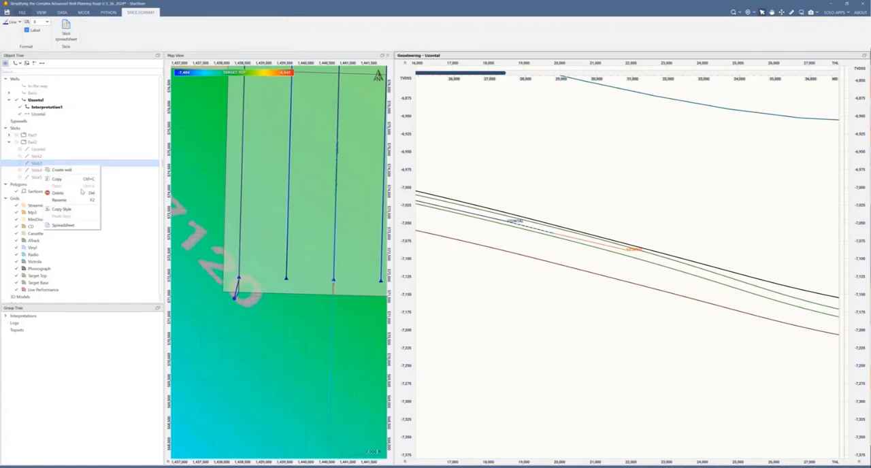
click(76, 228)
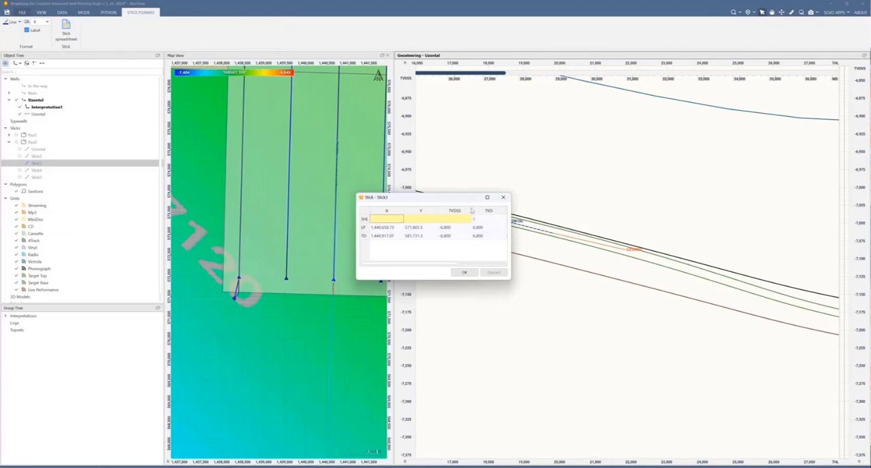
drag(450, 199, 681, 129)
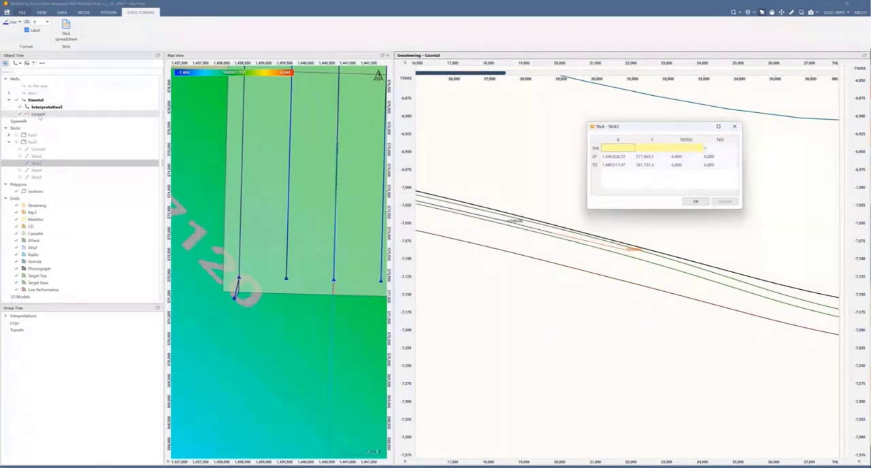
right_click(40, 114)
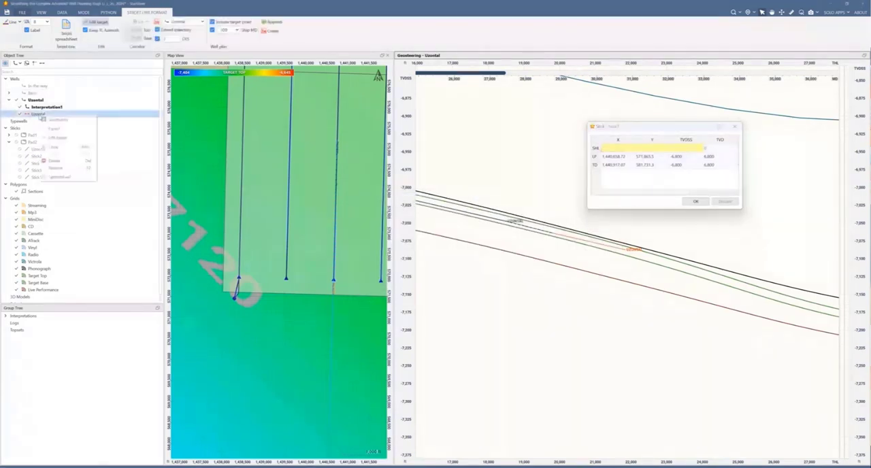
click(67, 178)
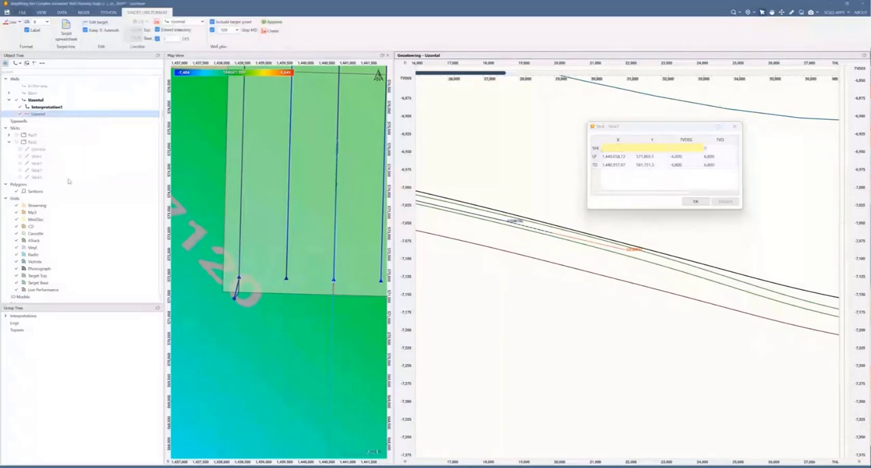
Step: Copy Stick3's LP coordinates, X 1,440,658.72 and Y 571,865.5, into the target line's Target X and Y, and close both spreadsheets
click(615, 158)
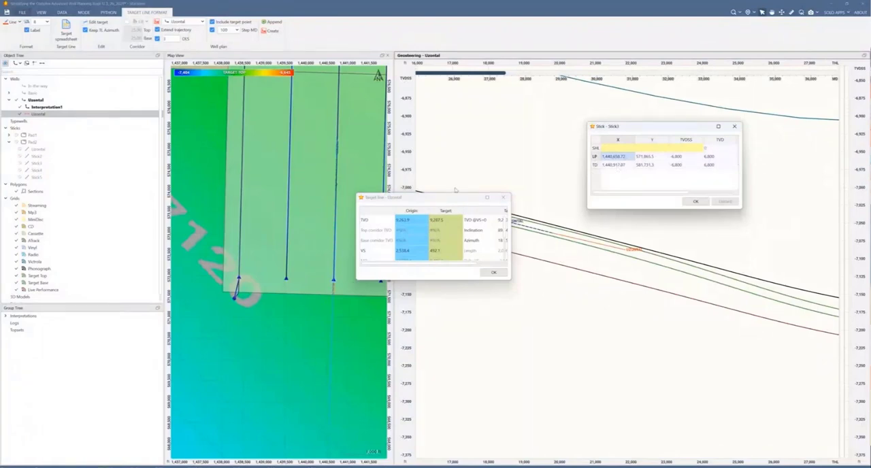
scroll(436, 230, down, 1)
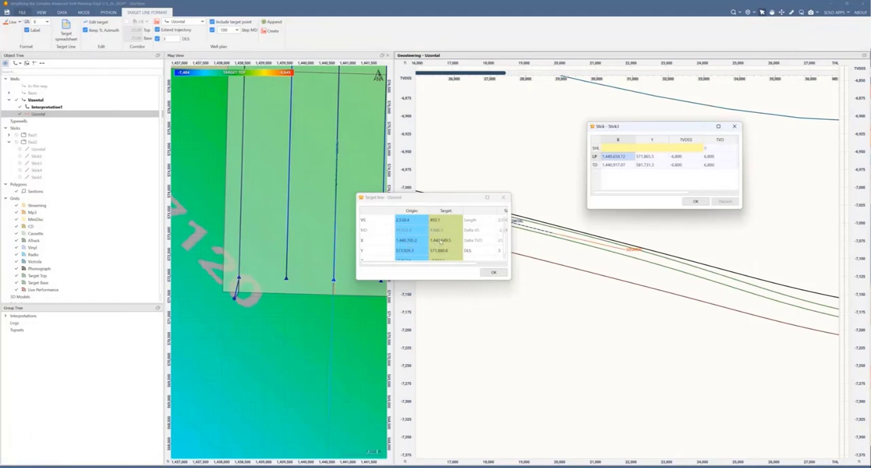
click(441, 242)
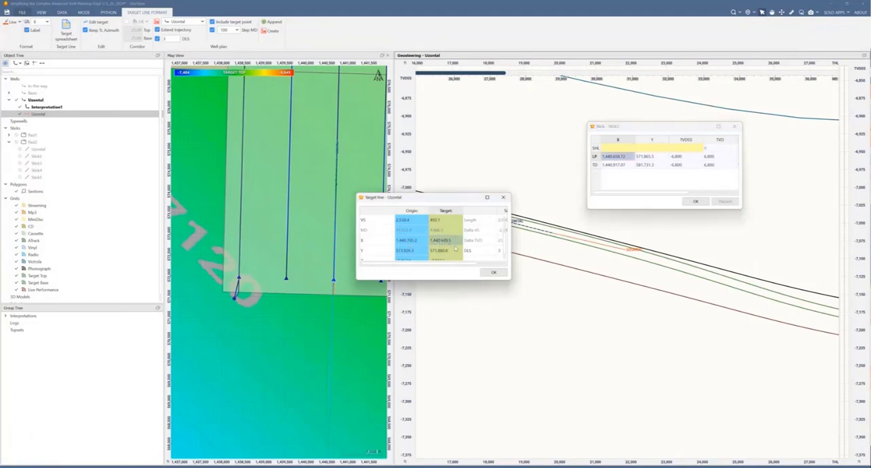
click(648, 156)
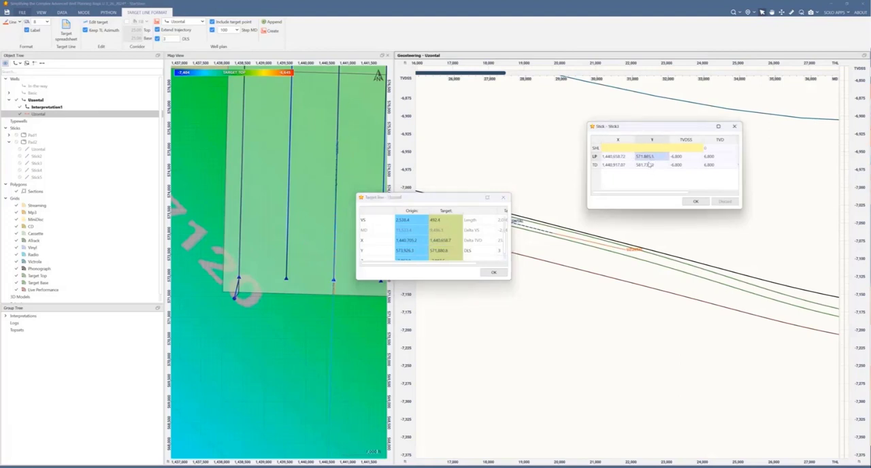
click(436, 250)
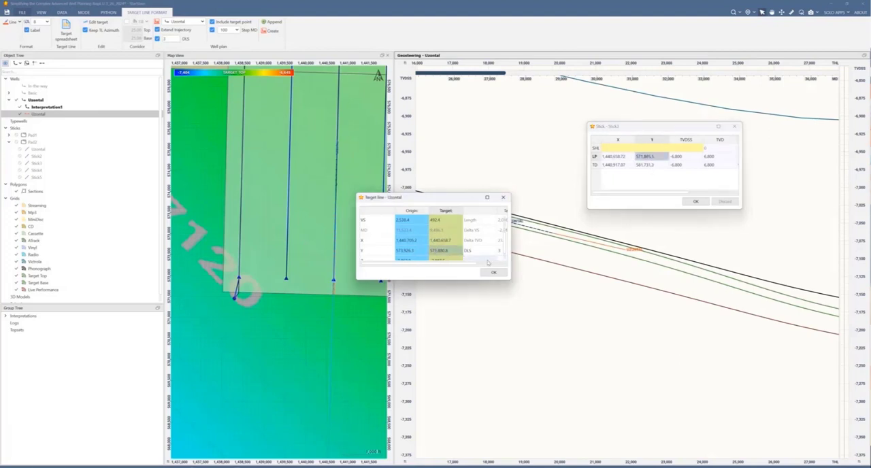
text(571,865.5)
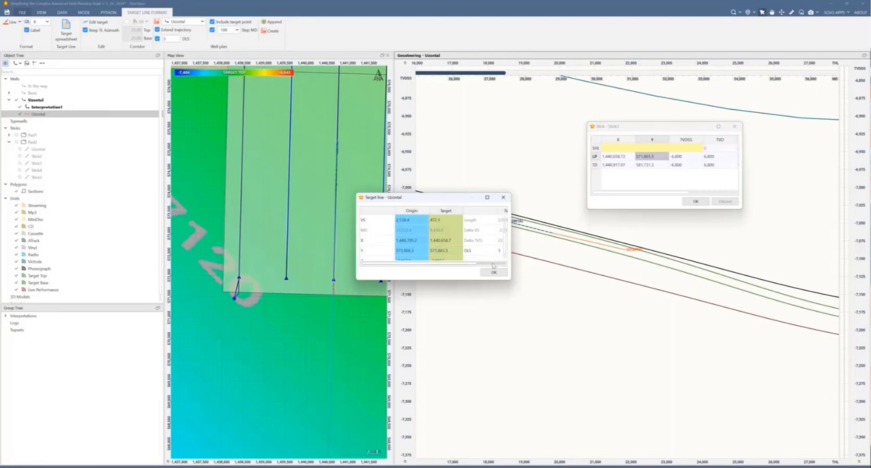
click(497, 273)
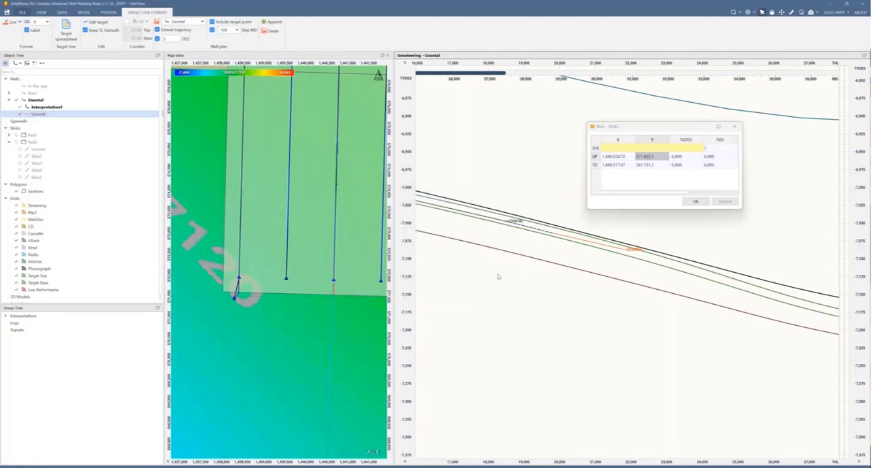
click(694, 202)
scroll(553, 282, down, 3)
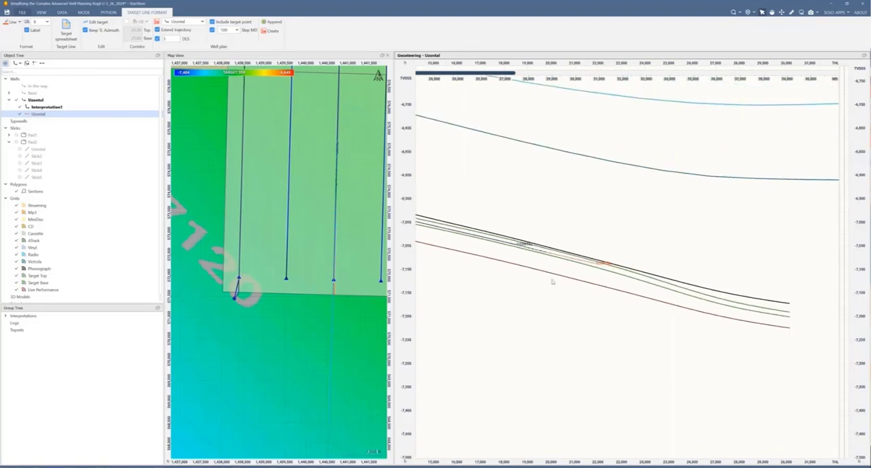
scroll(553, 282, down, 2)
scroll(298, 237, down, 5)
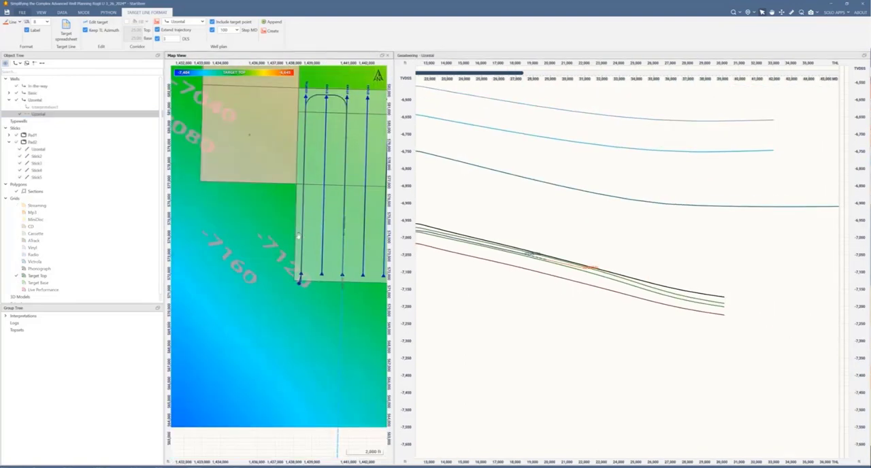
drag(299, 236, 263, 285)
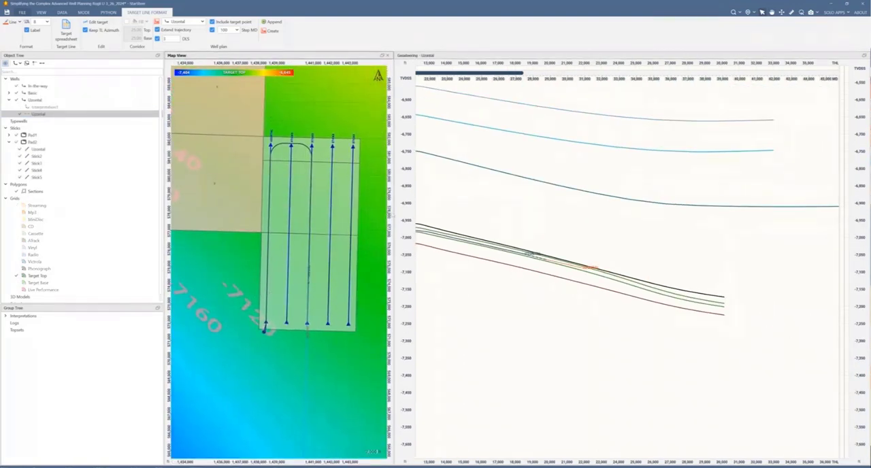